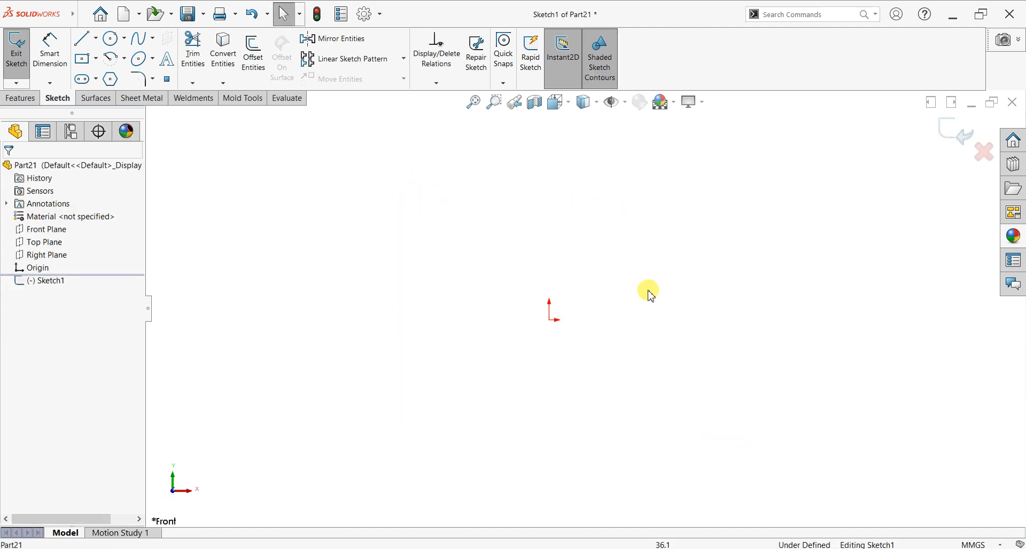
# - Sketch a vertical midpoint line about 119 mm long, centred on the origin
pyautogui.click(96, 38)
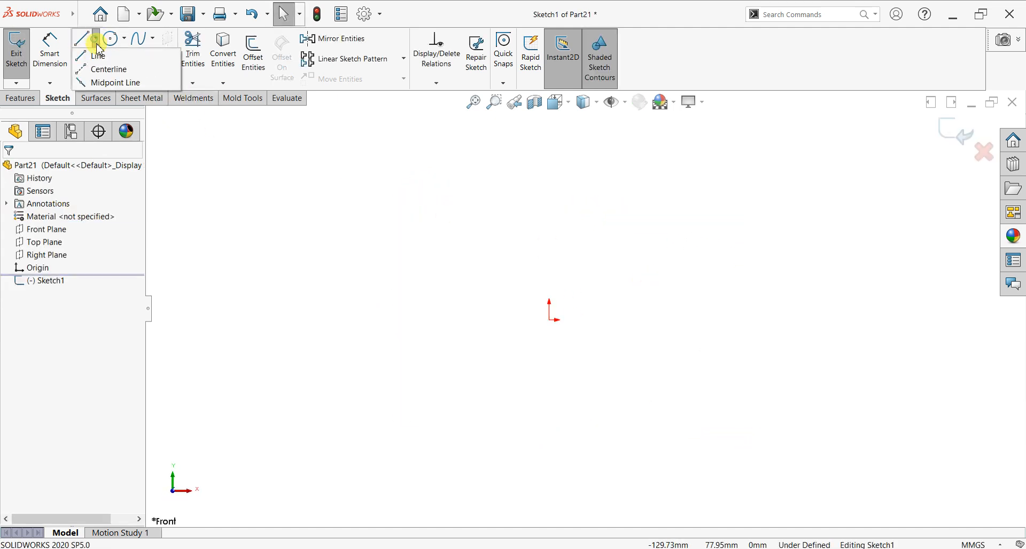
pyautogui.click(91, 82)
pyautogui.click(548, 320)
pyautogui.click(550, 158)
pyautogui.rightClick(590, 164)
pyautogui.click(602, 167)
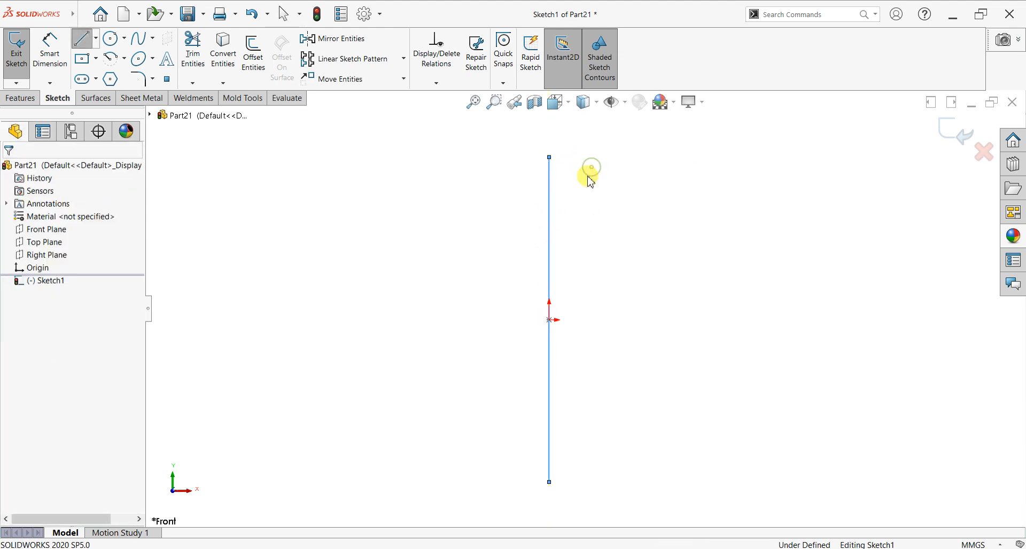
# - Dimension the vertical line's length and set it to 150 mm
pyautogui.click(553, 258)
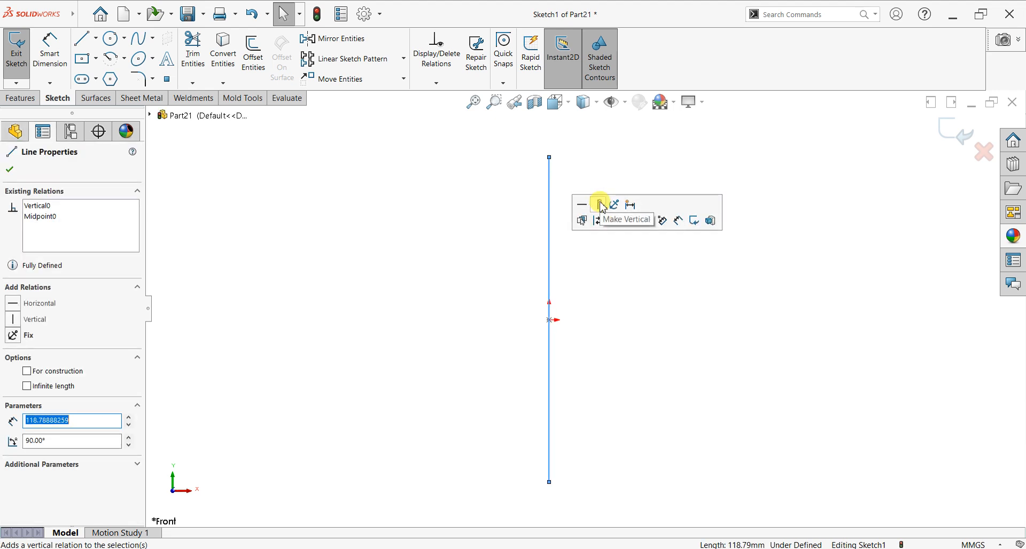
pyautogui.click(40, 63)
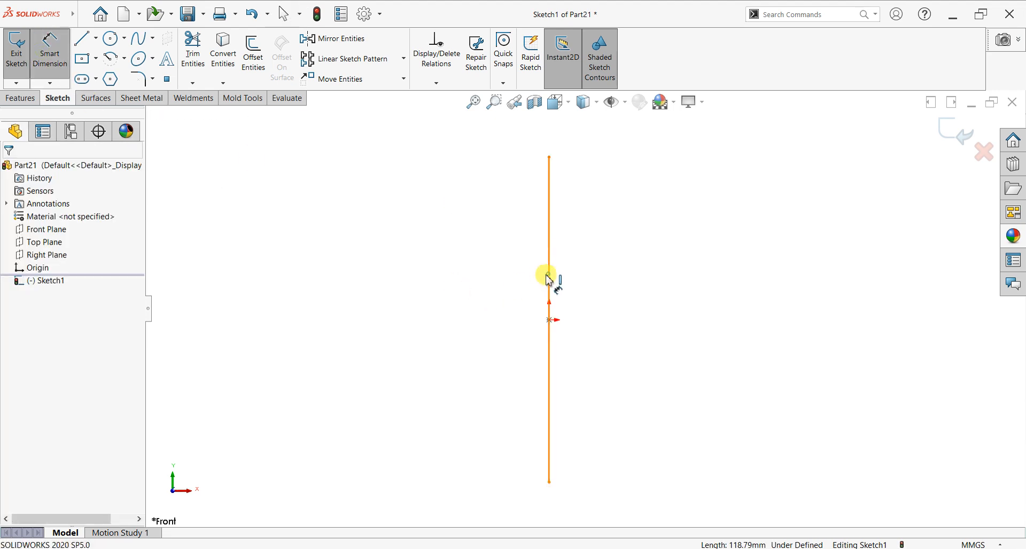
pyautogui.click(386, 355)
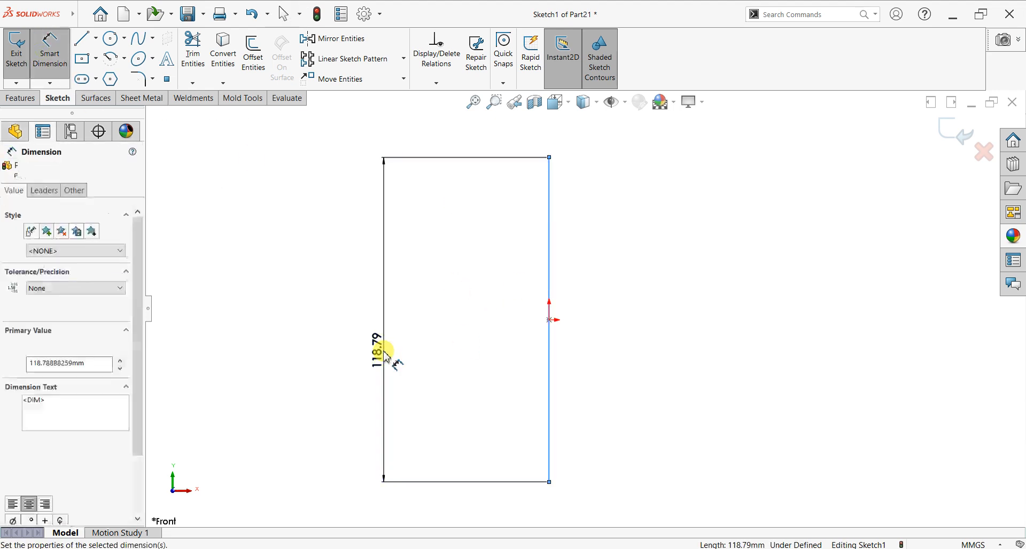
pyautogui.write('150')
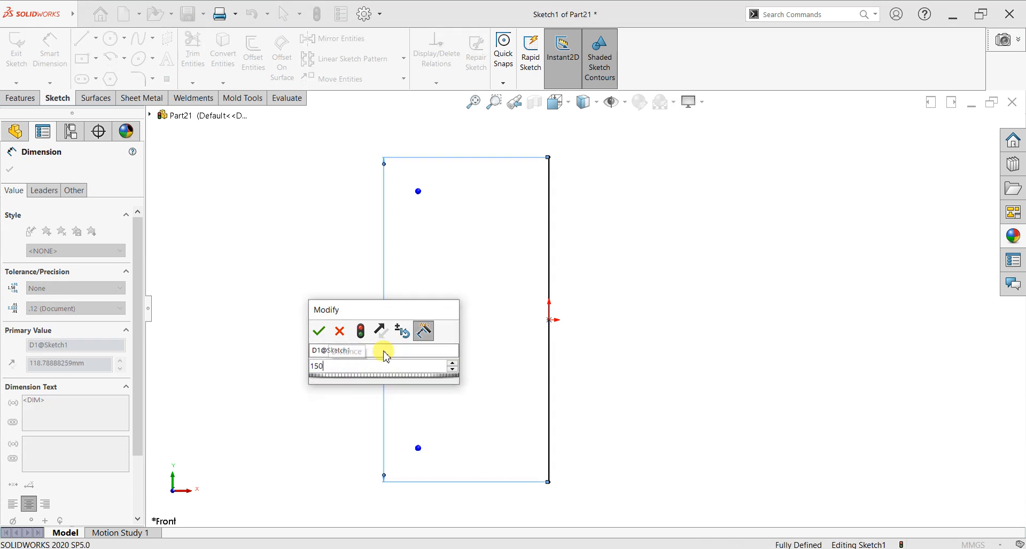
pyautogui.press('Return')
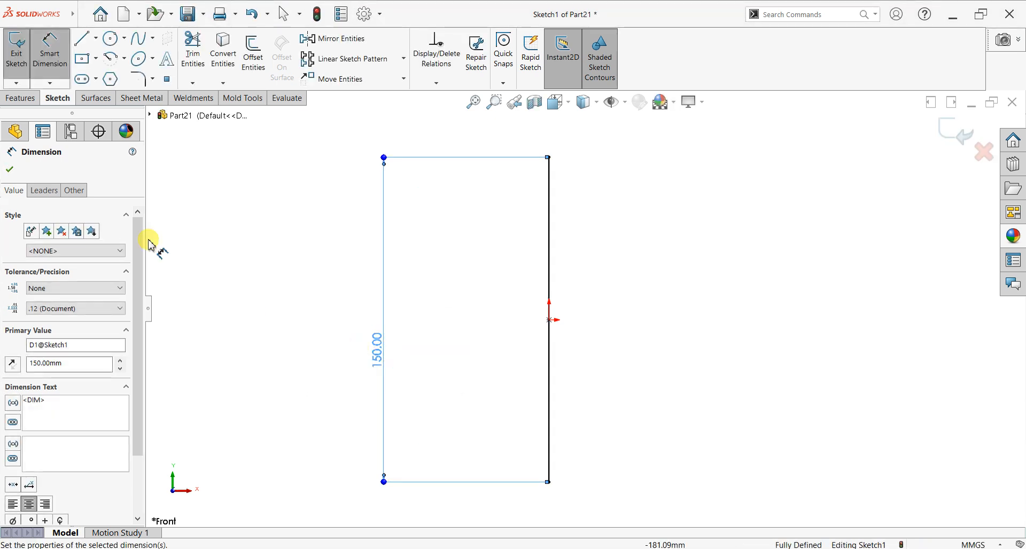
# - Sketch a circle about 90 mm in diameter on the right of the vertical line, tangent to it at the origin
pyautogui.click(110, 38)
pyautogui.click(646, 320)
pyautogui.click(550, 319)
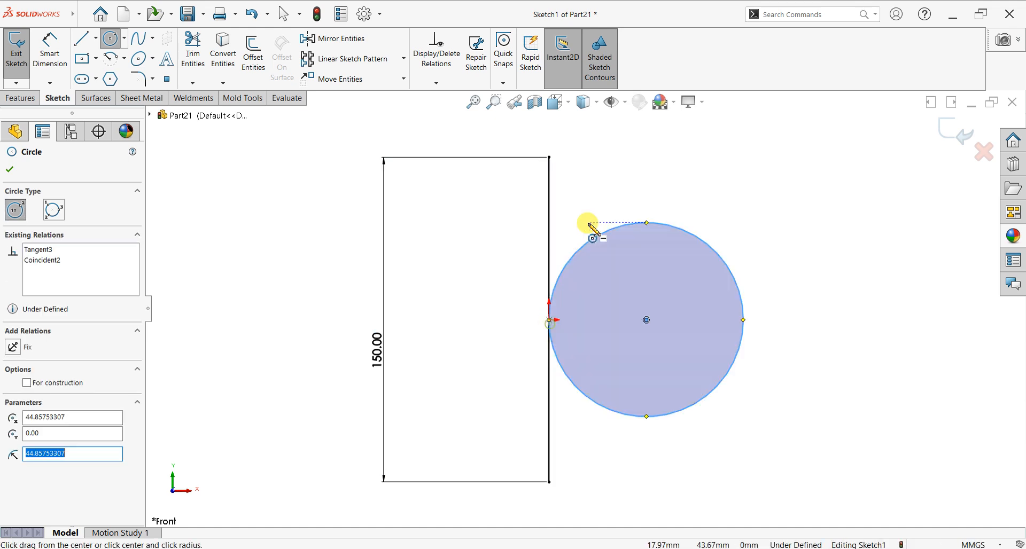
pyautogui.press('Escape')
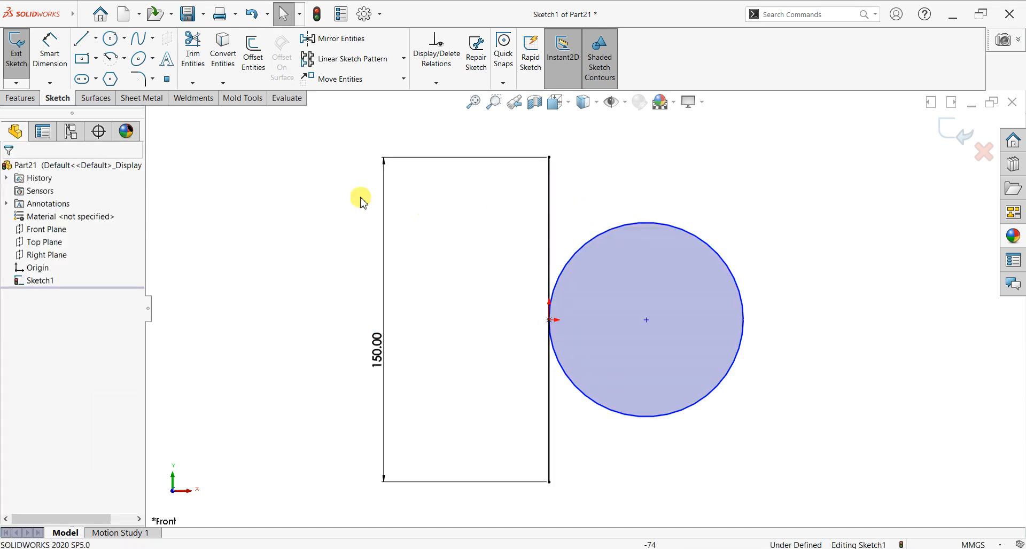
# - Dimension the circle's diameter and set it to 50 mm
pyautogui.click(37, 53)
pyautogui.click(724, 270)
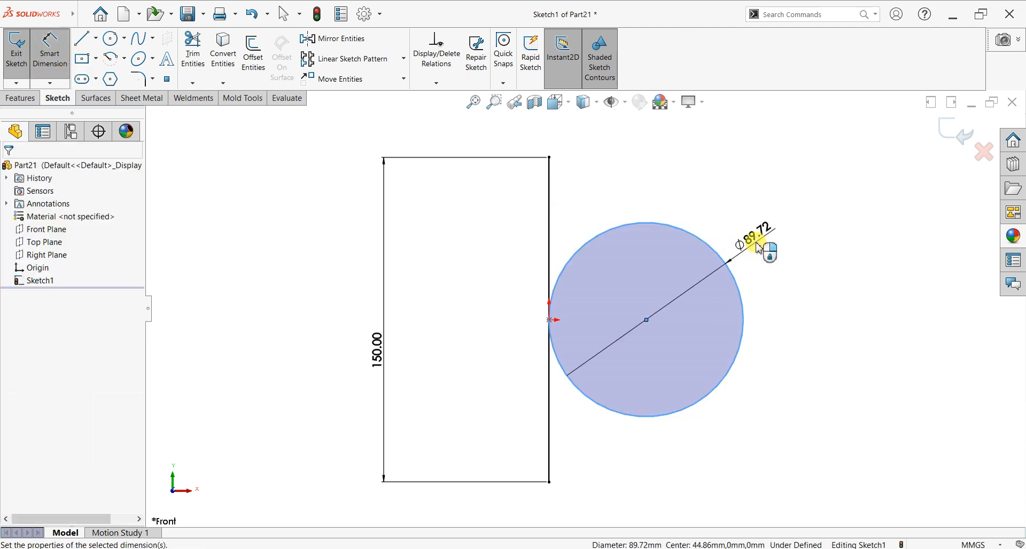
pyautogui.click(759, 249)
pyautogui.write('50')
pyautogui.press('Return')
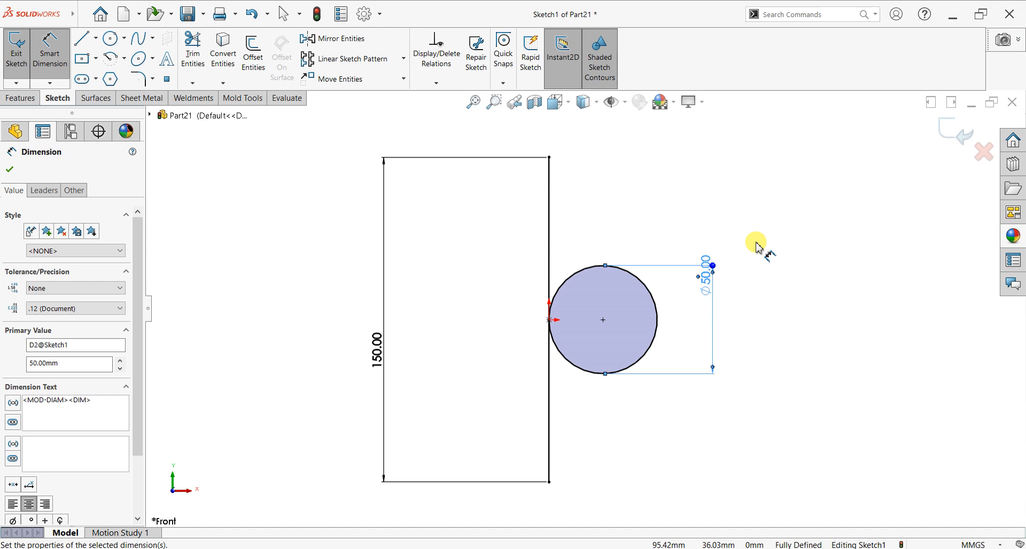
pyautogui.click(10, 170)
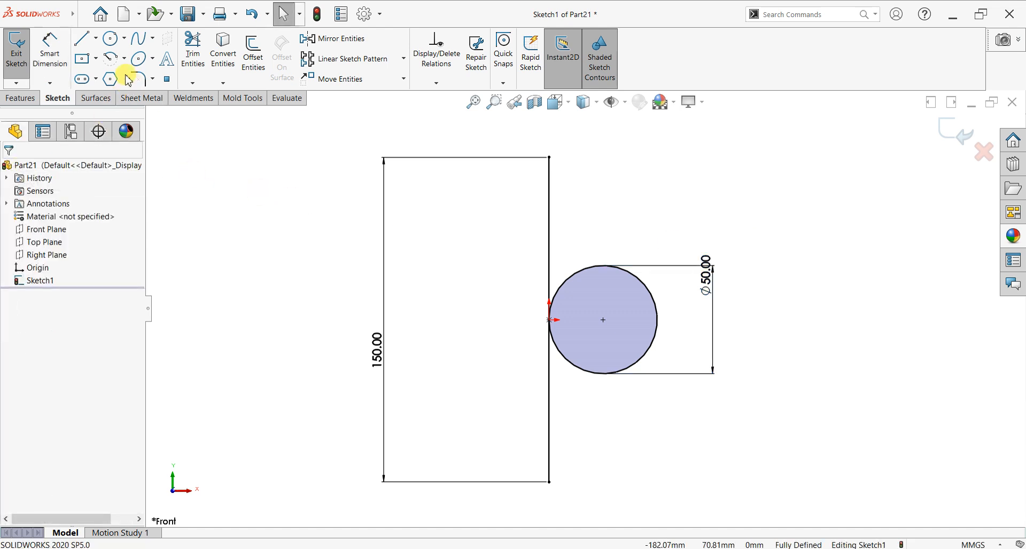
# - Sketch a three-point spline from the vertical line's upper endpoint, curving down to the upper edge of the circle
pyautogui.click(141, 38)
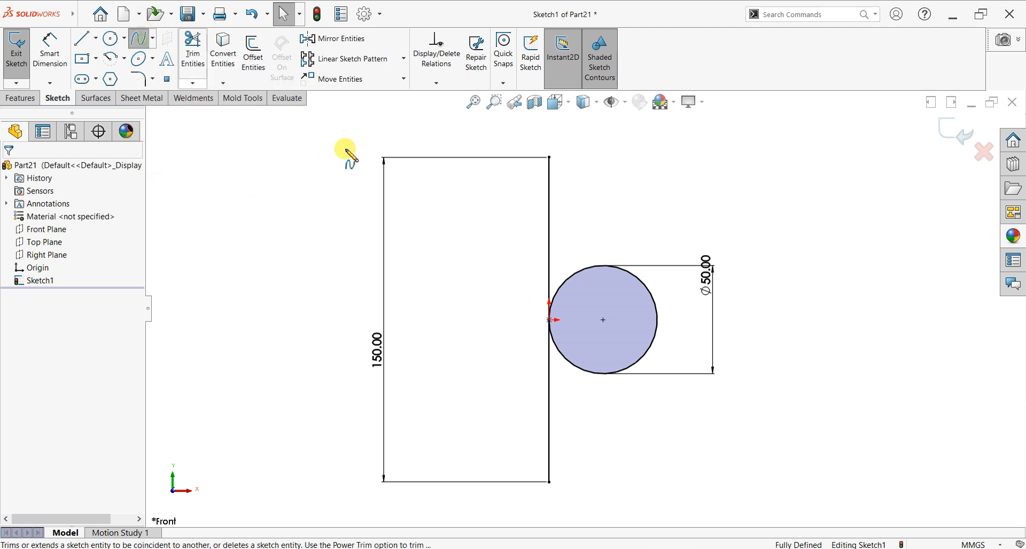
pyautogui.click(549, 157)
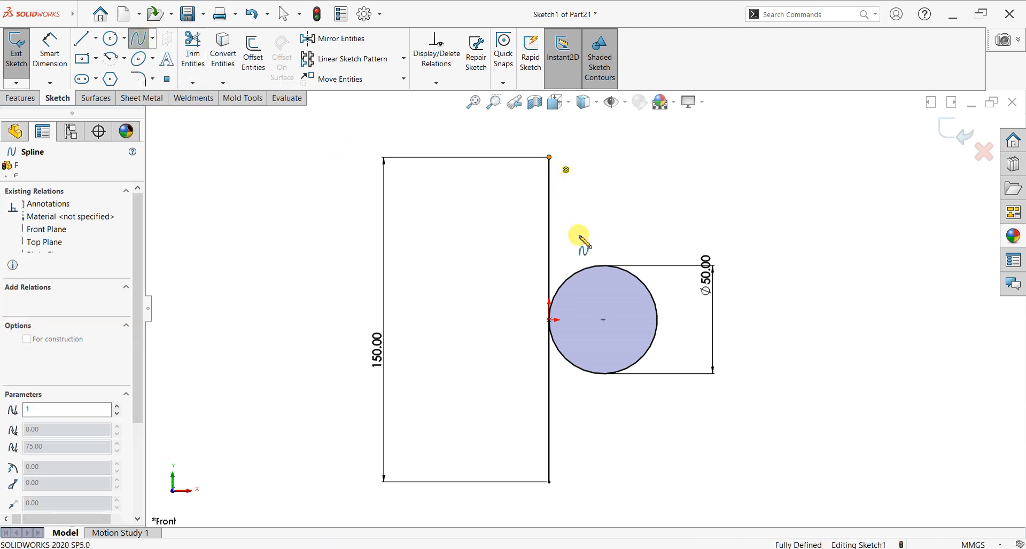
pyautogui.click(578, 239)
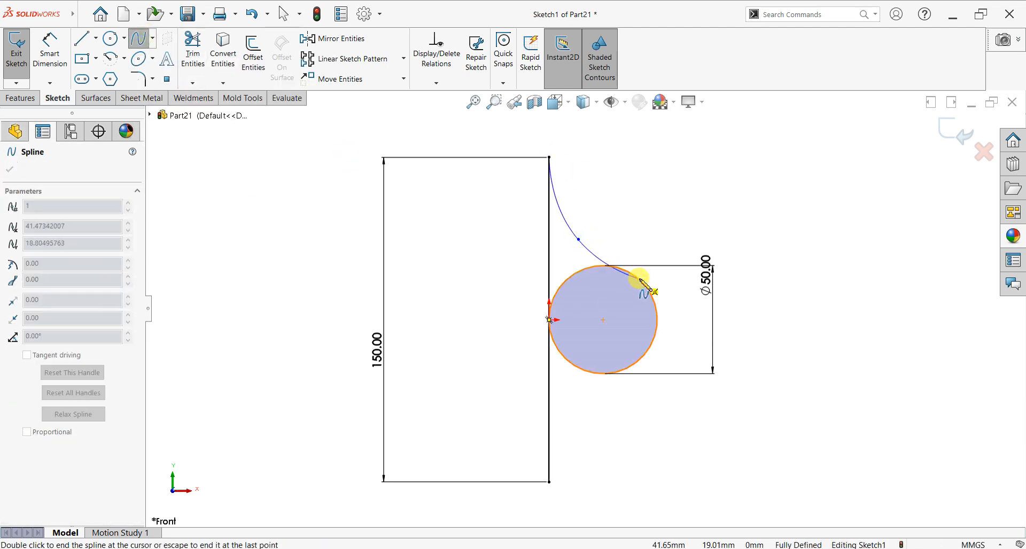
pyautogui.doubleClick(614, 267)
pyautogui.rightClick(615, 180)
pyautogui.click(631, 225)
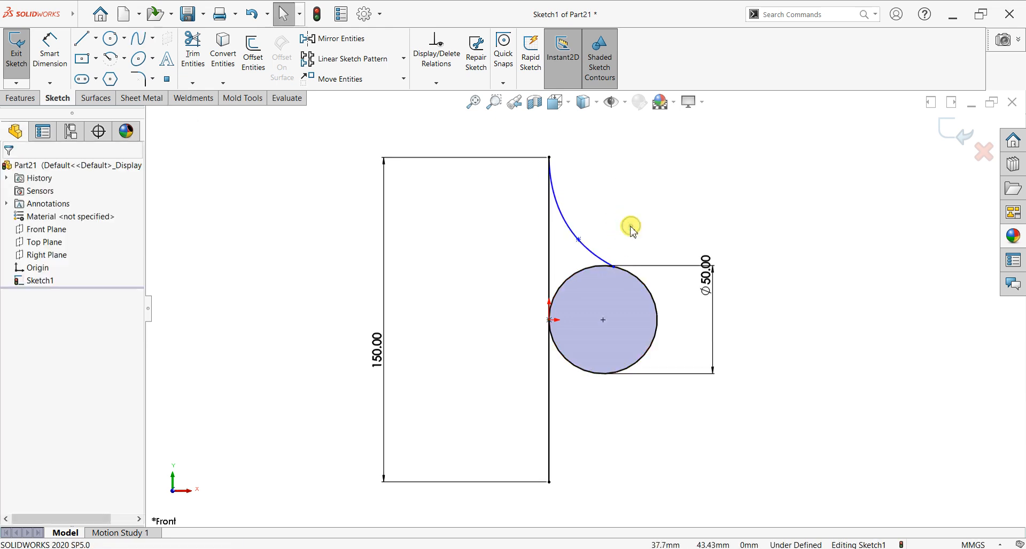
# - Make the spline tangent to the circle and move its middle point to about X 9.3 mm, Y 43.4 mm
pyautogui.click(604, 264)
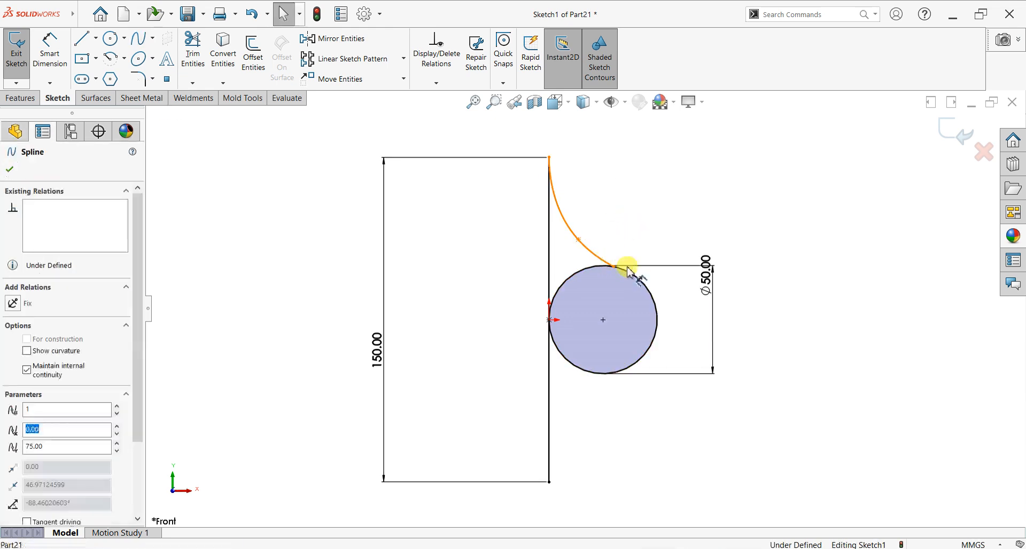
pyautogui.click(627, 268)
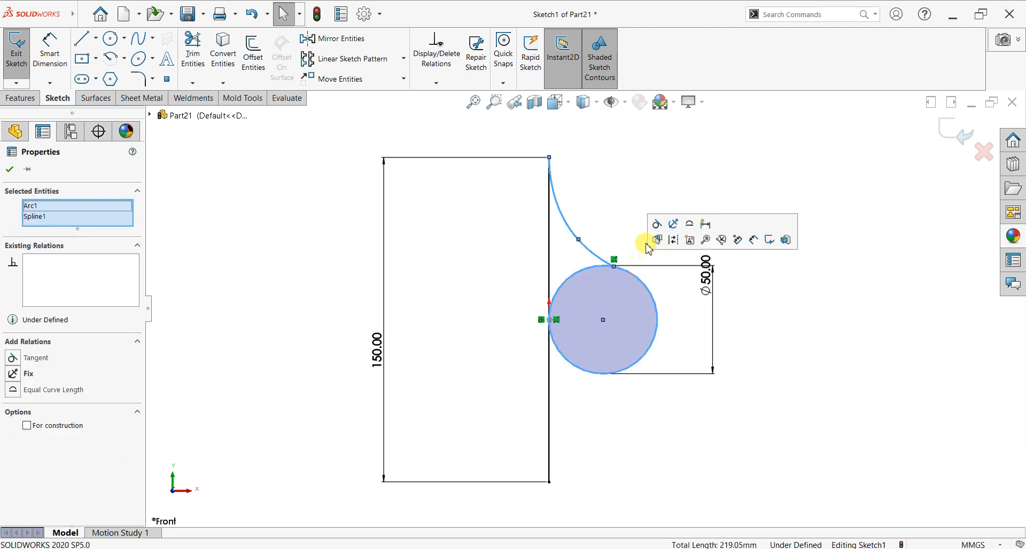
pyautogui.click(657, 225)
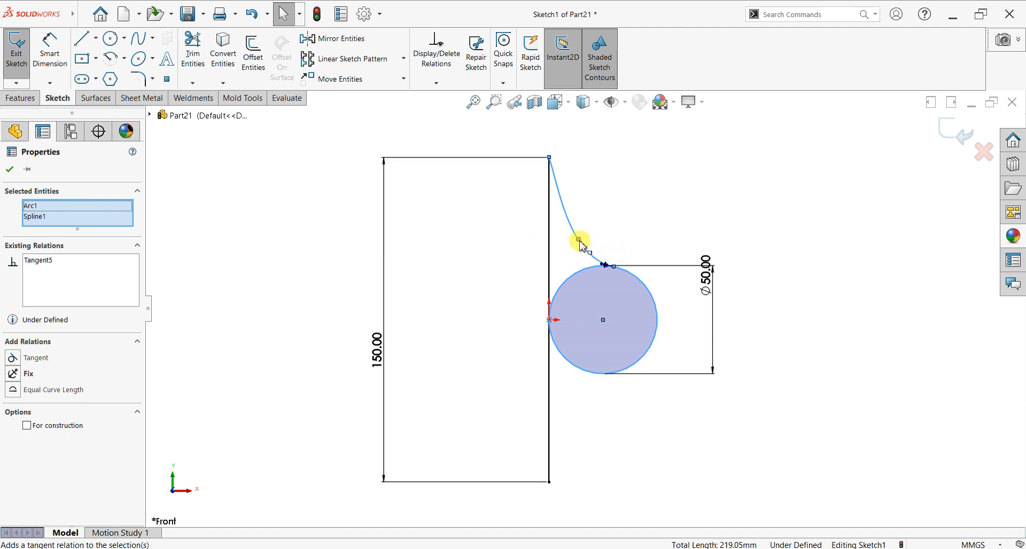
pyautogui.moveTo(579, 241); pyautogui.dragTo(573, 234)
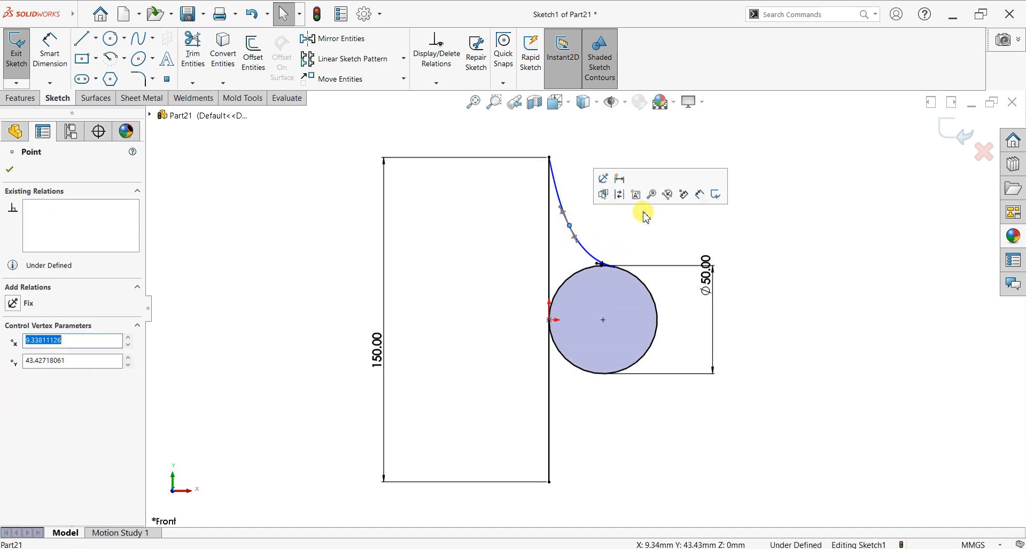
pyautogui.click(650, 235)
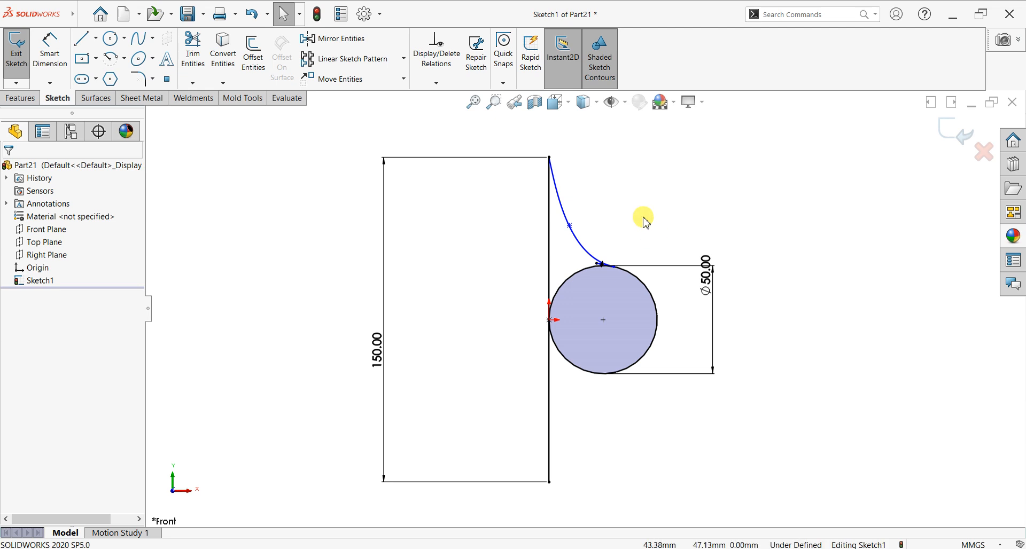
# - Dimension the horizontal distance between the spline's middle point and the vertical line at 10 mm
pyautogui.click(50, 49)
pyautogui.click(570, 225)
pyautogui.click(549, 225)
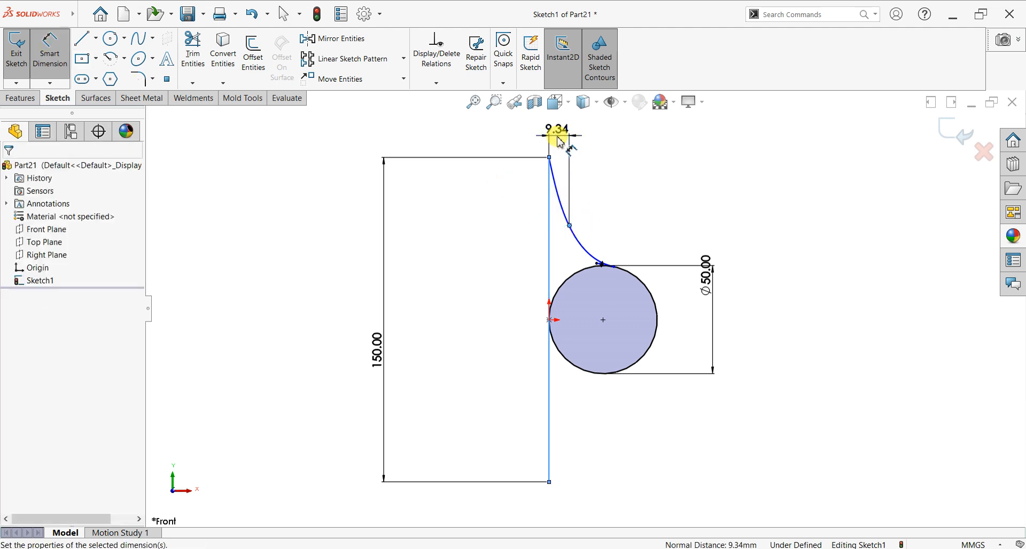
pyautogui.click(560, 142)
pyautogui.write('10')
pyautogui.press('Return')
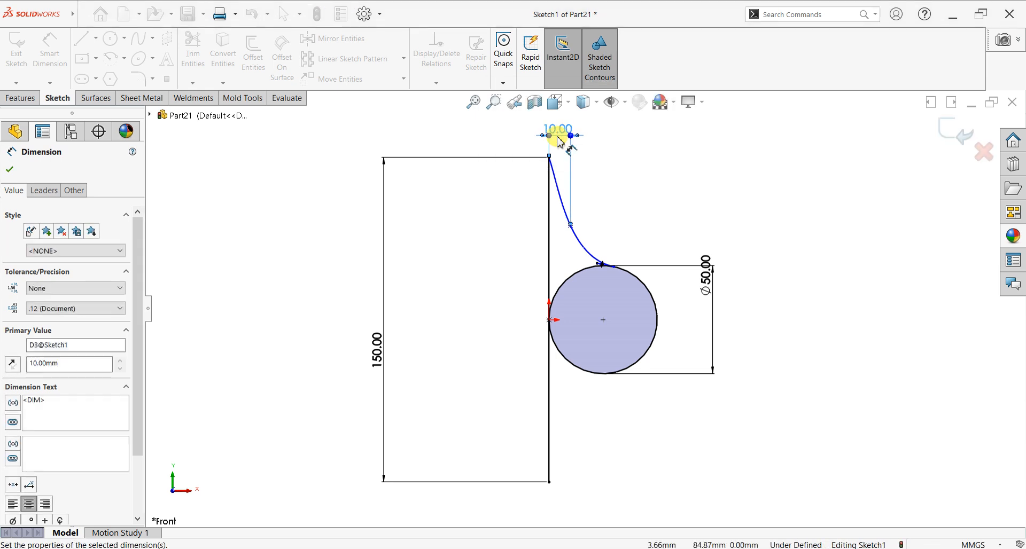
pyautogui.click(552, 234)
pyautogui.click(570, 226)
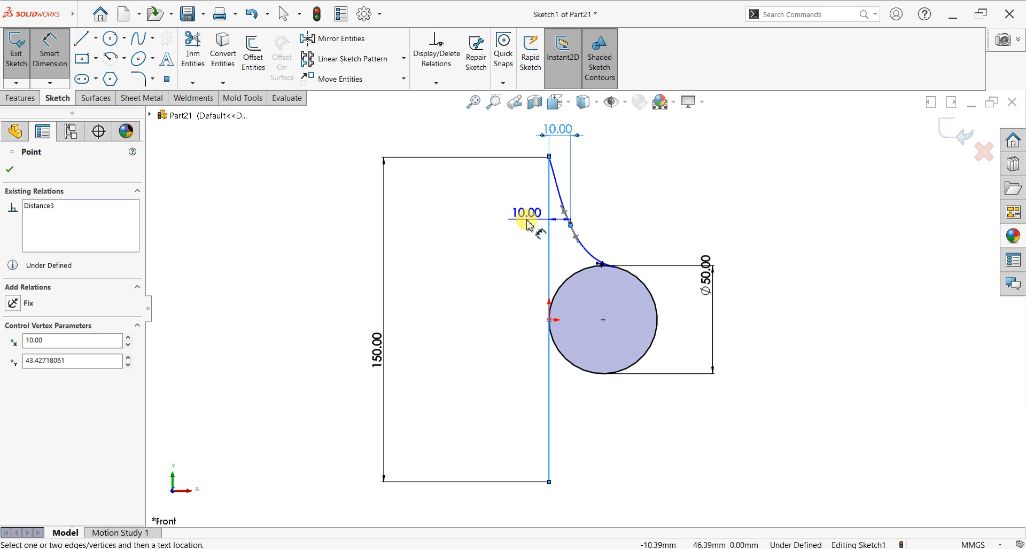
pyautogui.press('Escape')
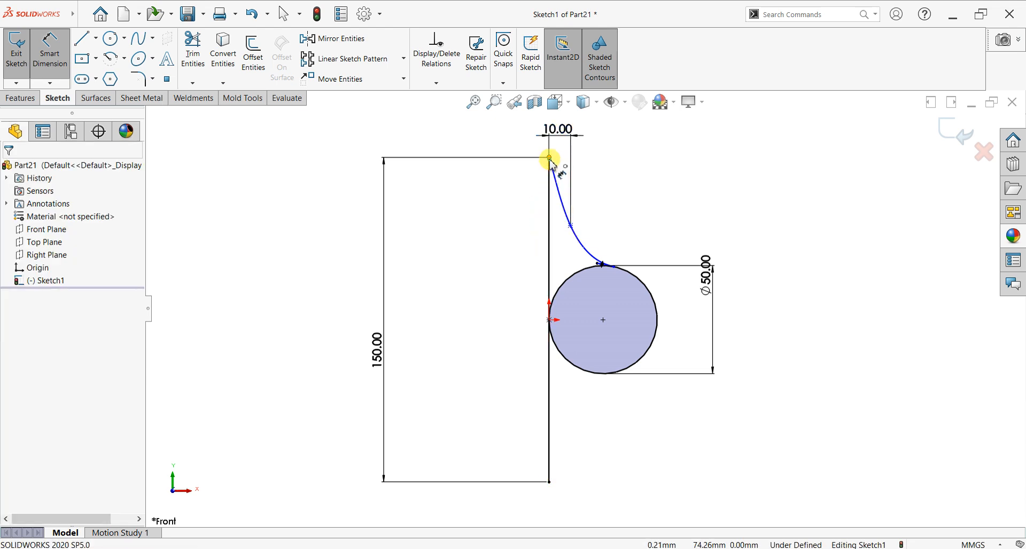
# - Dimension the spline's middle point 30 mm below the line's upper endpoint, and set its horizontal distance from the line to 12 mm
pyautogui.click(549, 158)
pyautogui.click(570, 226)
pyautogui.click(652, 210)
pyautogui.write('30')
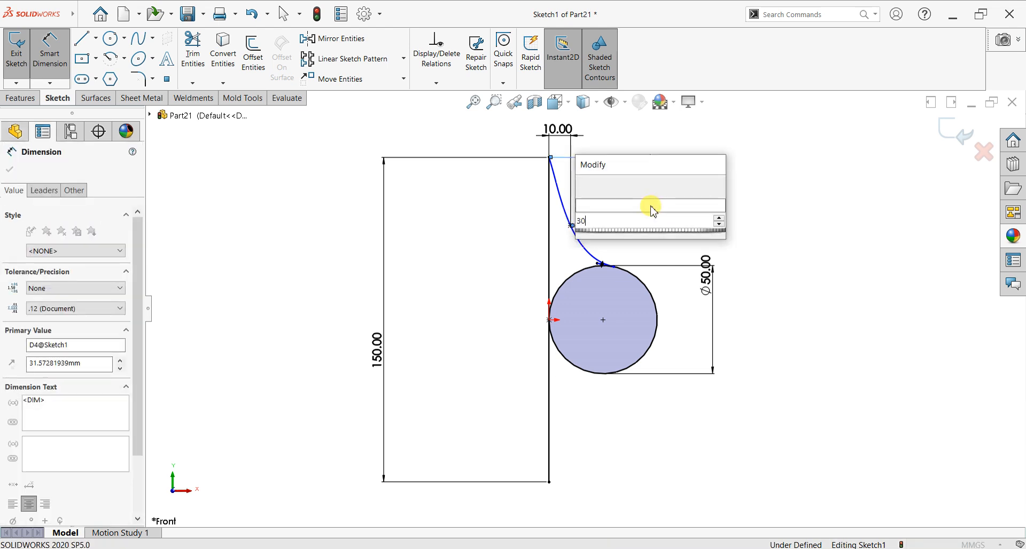
pyautogui.press('Return')
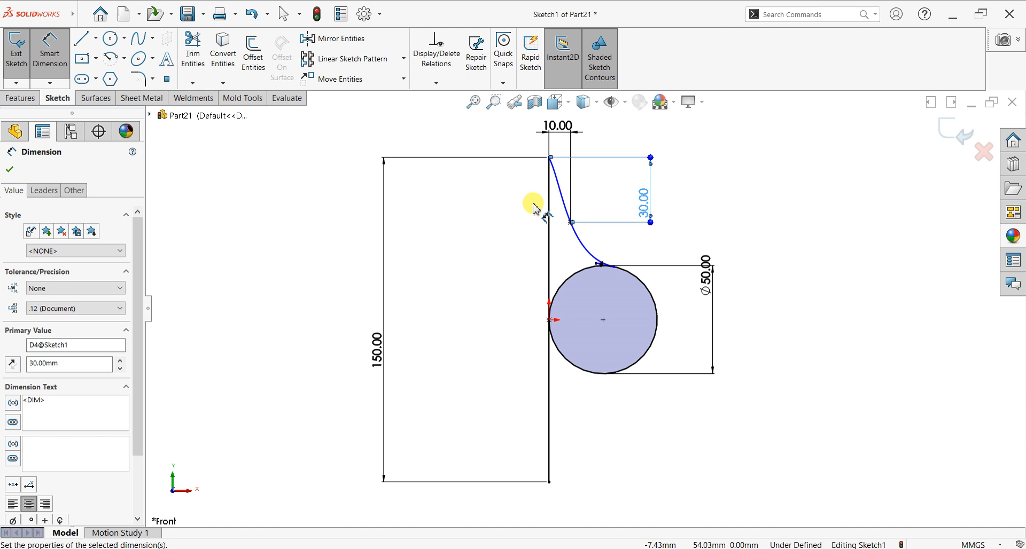
pyautogui.doubleClick(558, 133)
pyautogui.press('Return')
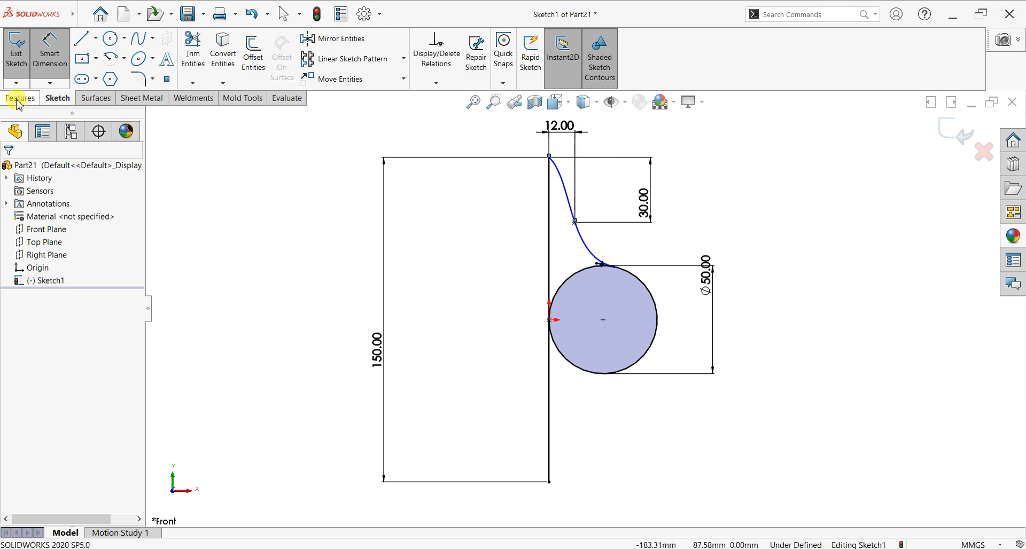
# - Sketch a horizontal centerline from the origin to the circle's centre
pyautogui.click(95, 38)
pyautogui.click(107, 69)
pyautogui.click(550, 319)
pyautogui.click(603, 320)
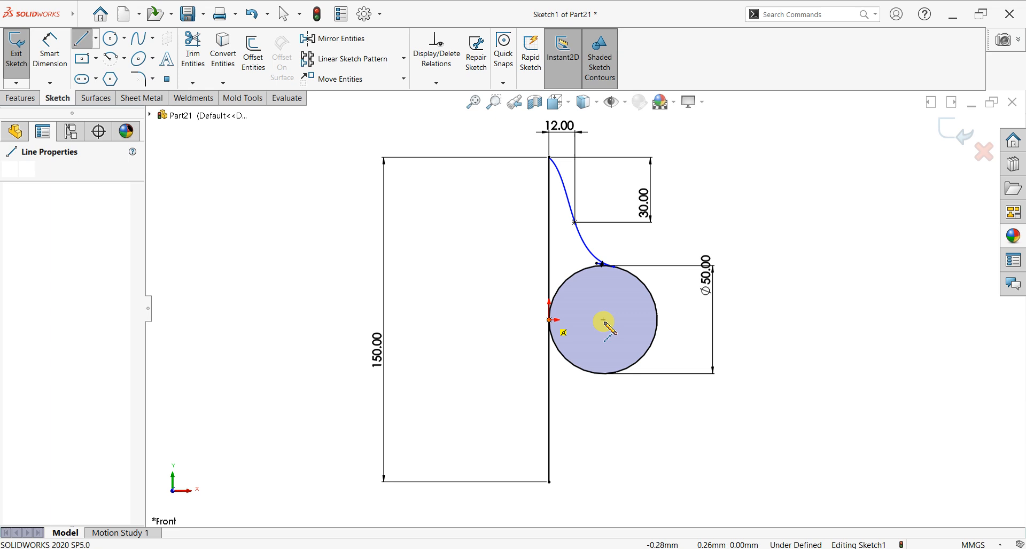
pyautogui.press('Escape')
pyautogui.press('Escape')
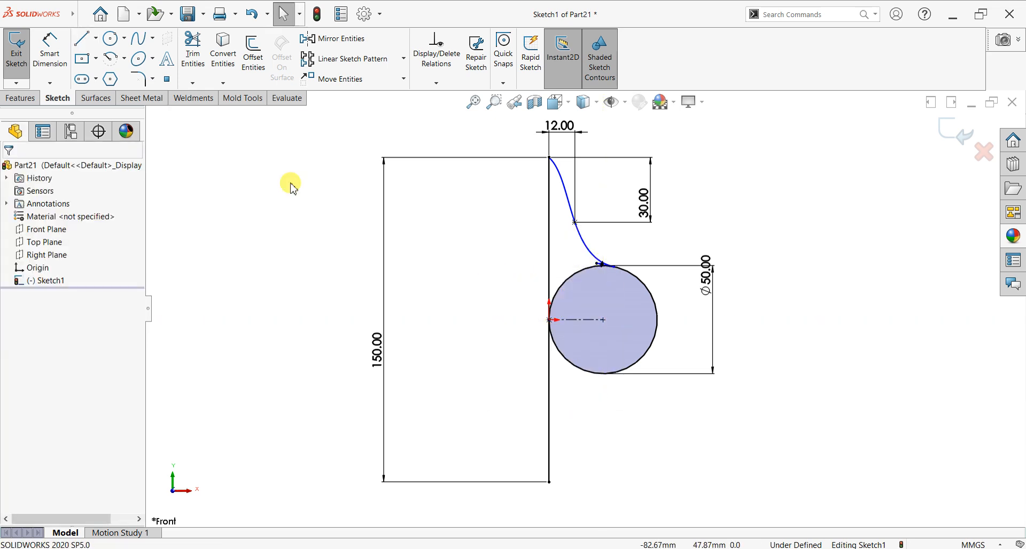
# - Mirror a copy of the spline about the horizontal centerline
pyautogui.click(315, 39)
pyautogui.moveTo(600, 175); pyautogui.dragTo(570, 243)
pyautogui.click(96, 327)
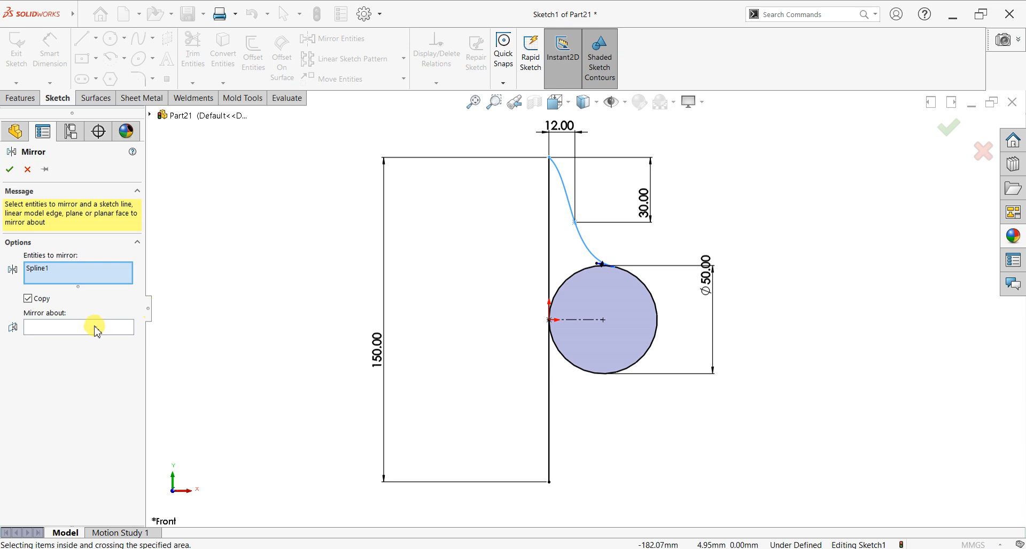
pyautogui.click(591, 319)
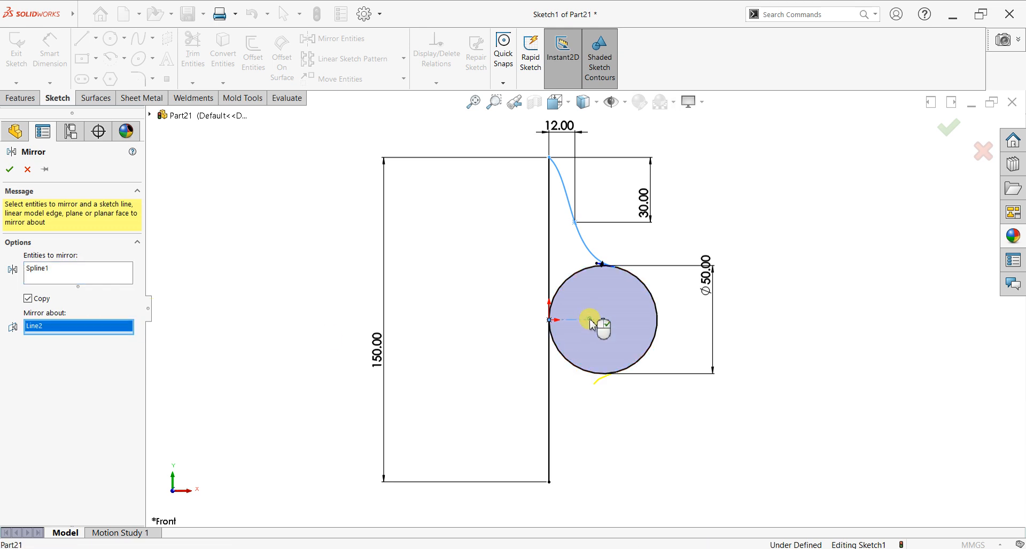
pyautogui.click(9, 170)
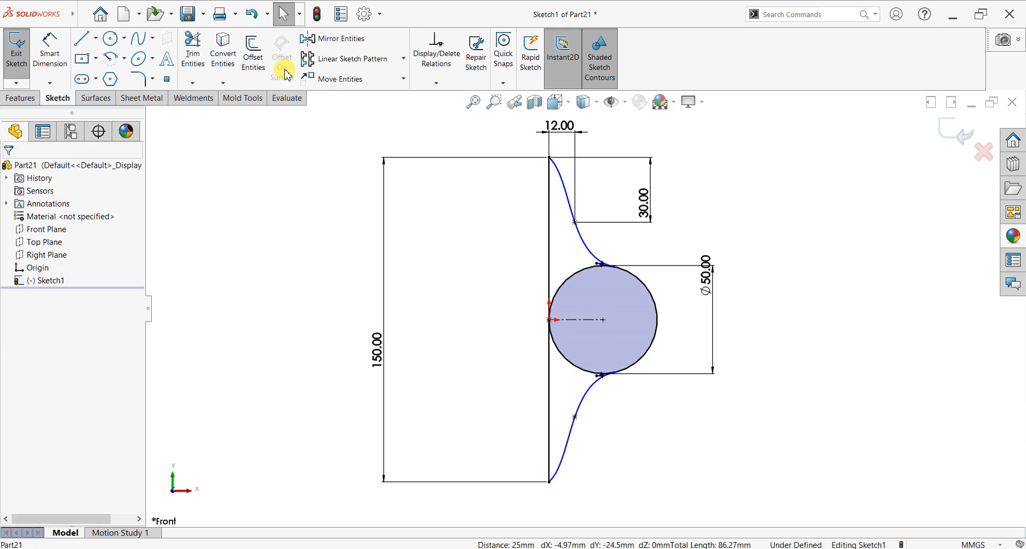
# - Power-trim the circle's arc on the vertical line's side between the two splines, together with the horizontal centerline
pyautogui.click(192, 48)
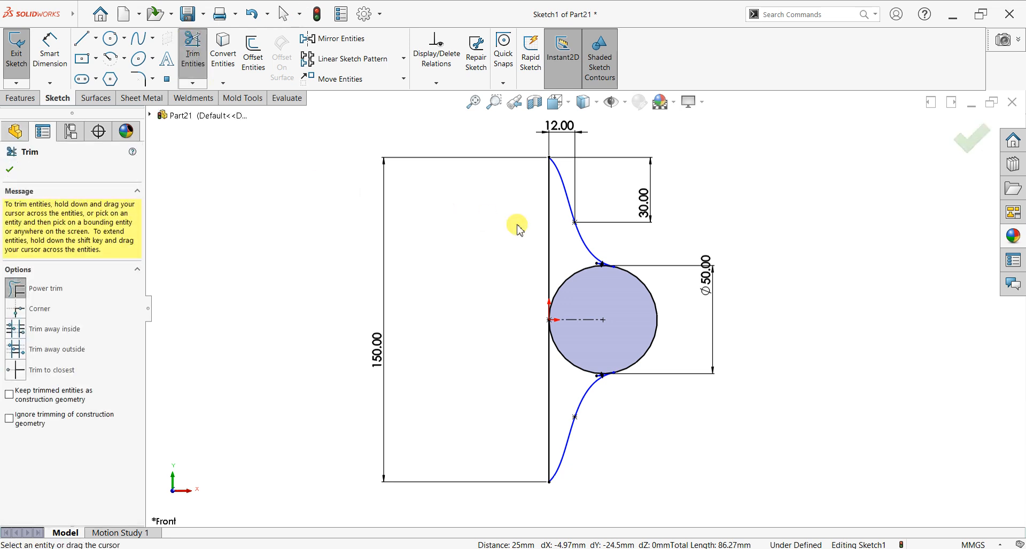
pyautogui.moveTo(564, 249); pyautogui.dragTo(581, 300)
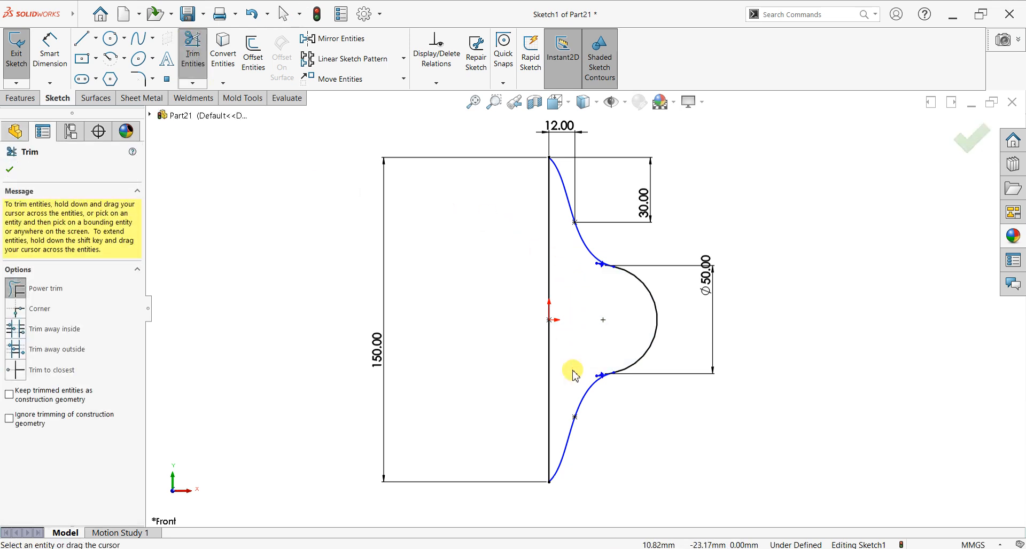
# - Examine the tangent junction between the upper spline and the arc, and finish trimming
pyautogui.moveTo(576, 376); pyautogui.dragTo(605, 328)
pyautogui.scroll(-8, 591, 235)
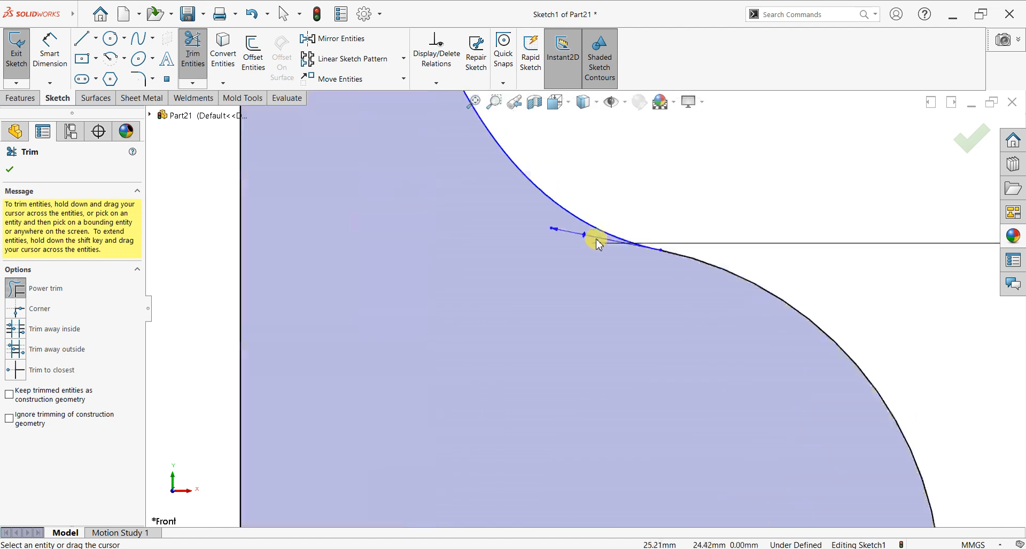
pyautogui.scroll(-3, 617, 265)
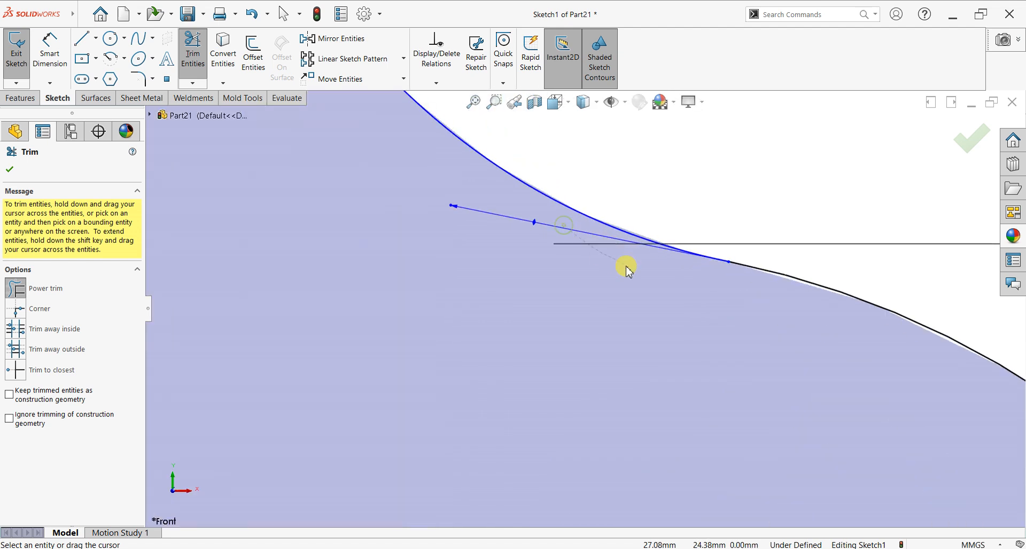
pyautogui.scroll(10, 655, 399)
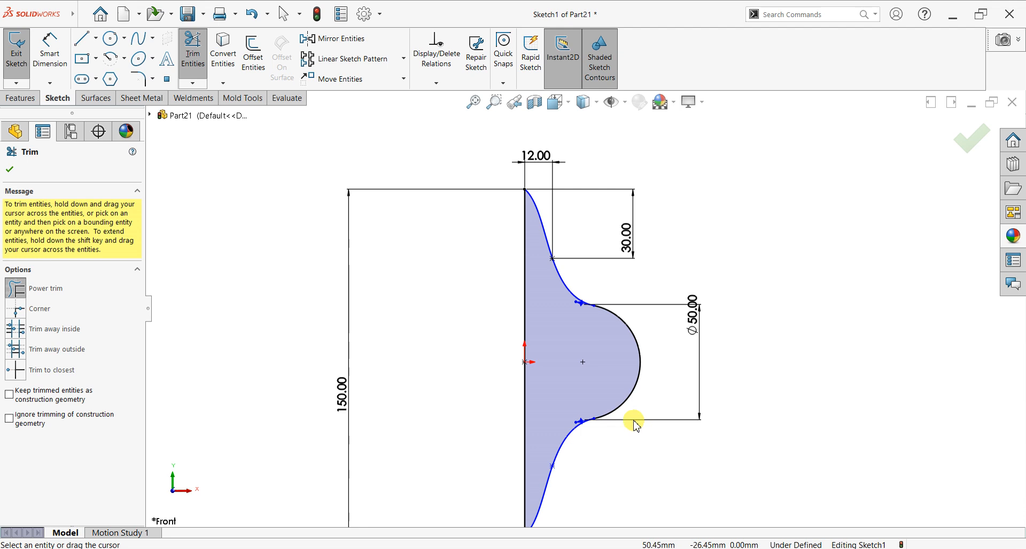
pyautogui.scroll(1, 600, 433)
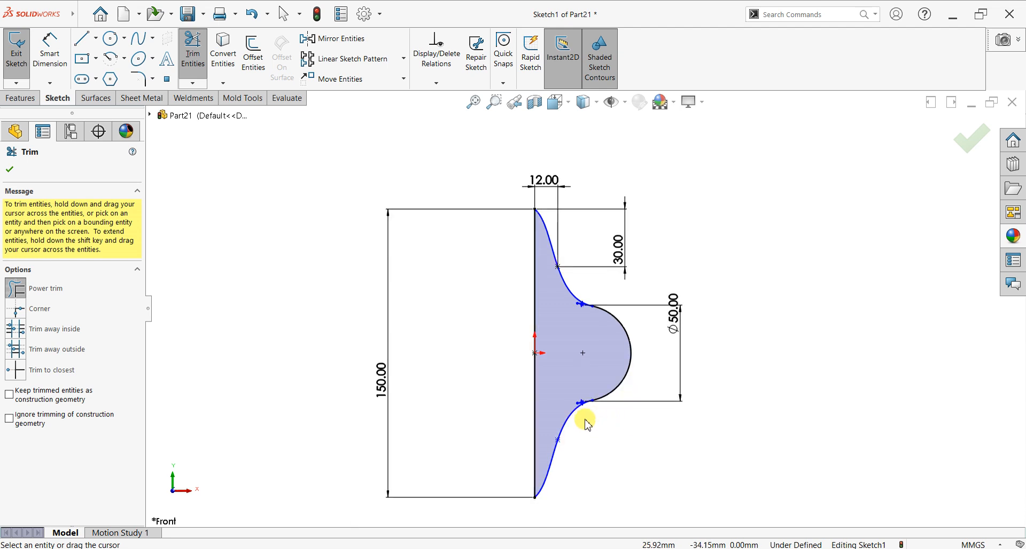
pyautogui.click(10, 170)
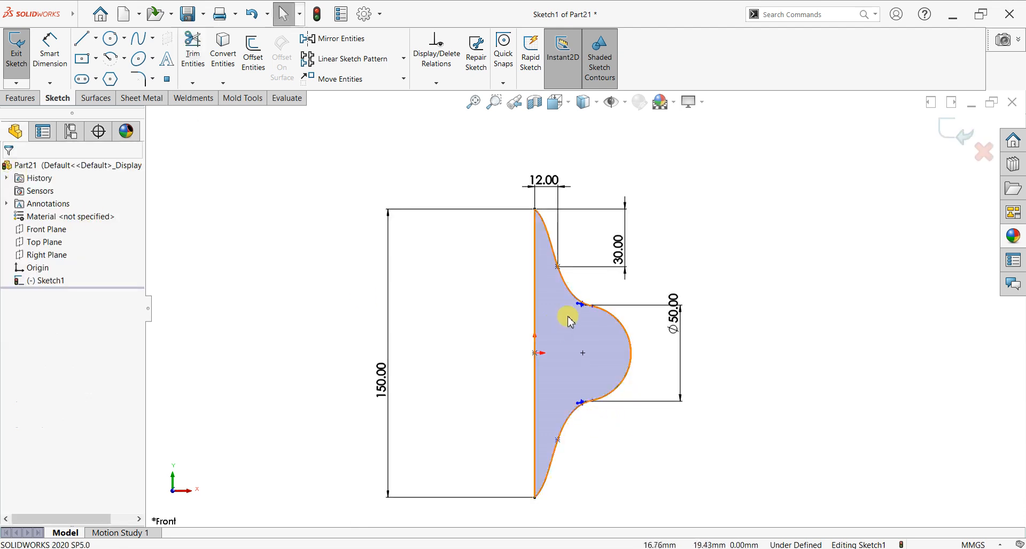
# - Convert the vertical line through the origin to construction geometry
pyautogui.click(536, 295)
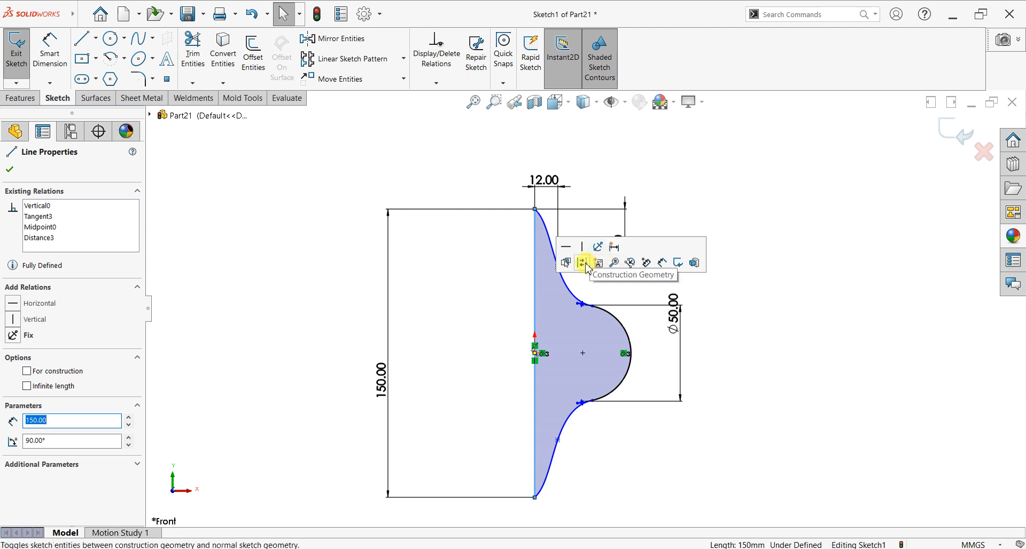
pyautogui.click(42, 374)
pyautogui.click(10, 171)
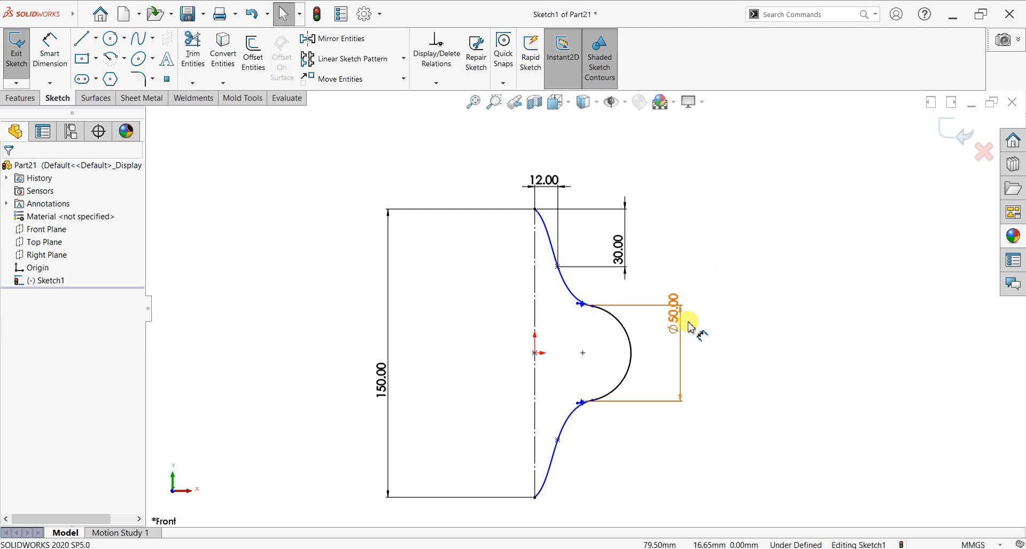
# - Delete the vertical construction line along with its associated dimension, and exit the sketch
pyautogui.click(536, 319)
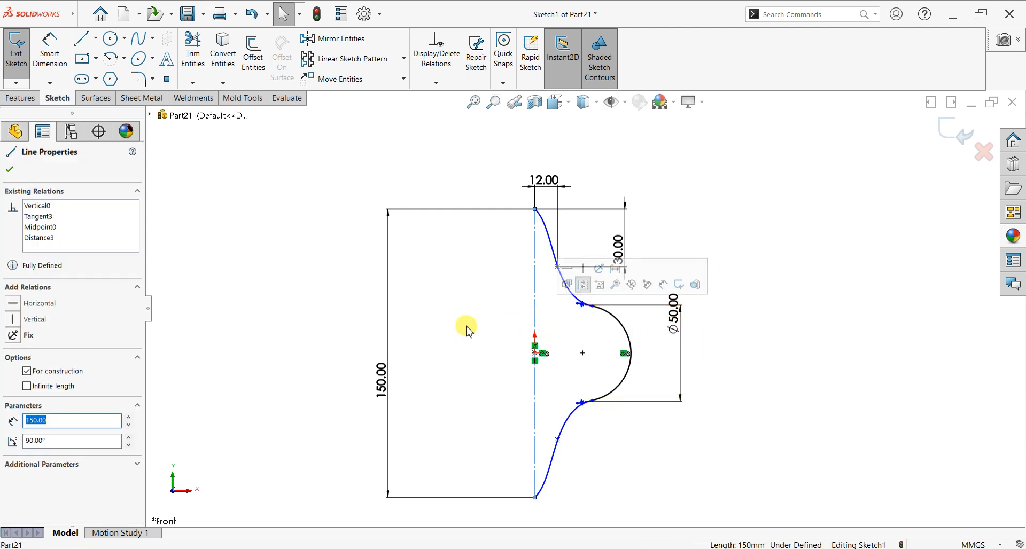
pyautogui.press('Delete')
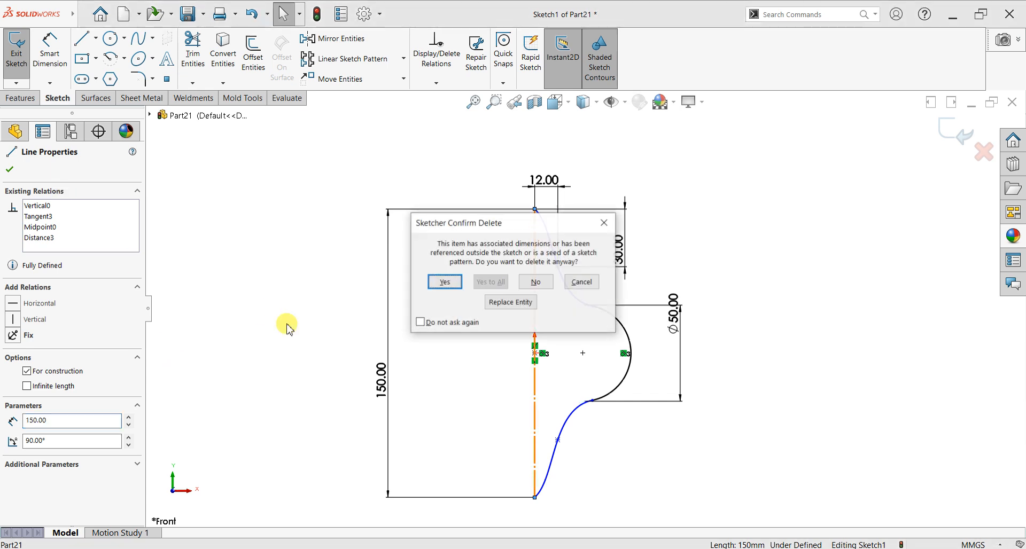
pyautogui.click(447, 281)
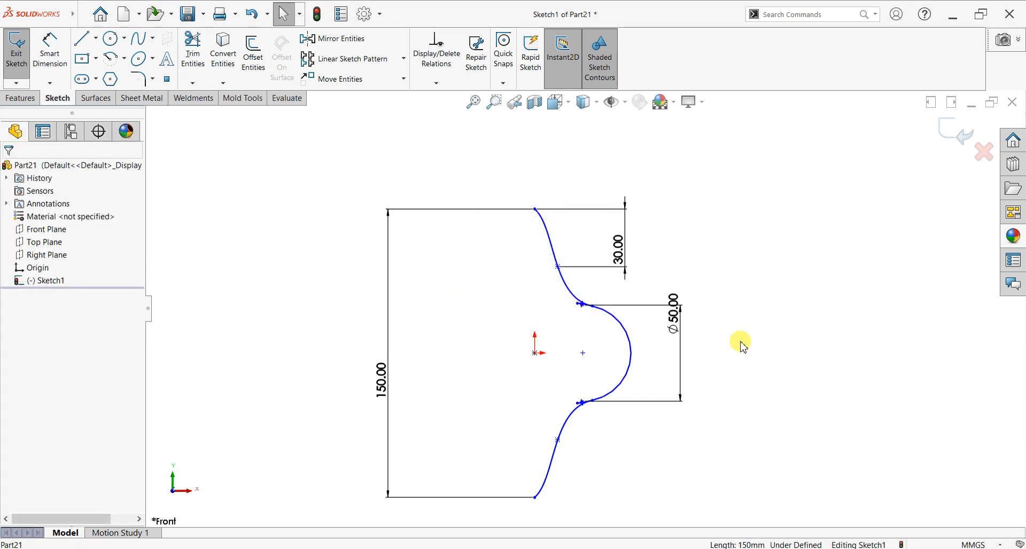
pyautogui.scroll(1, 642, 393)
pyautogui.scroll(-1, 605, 397)
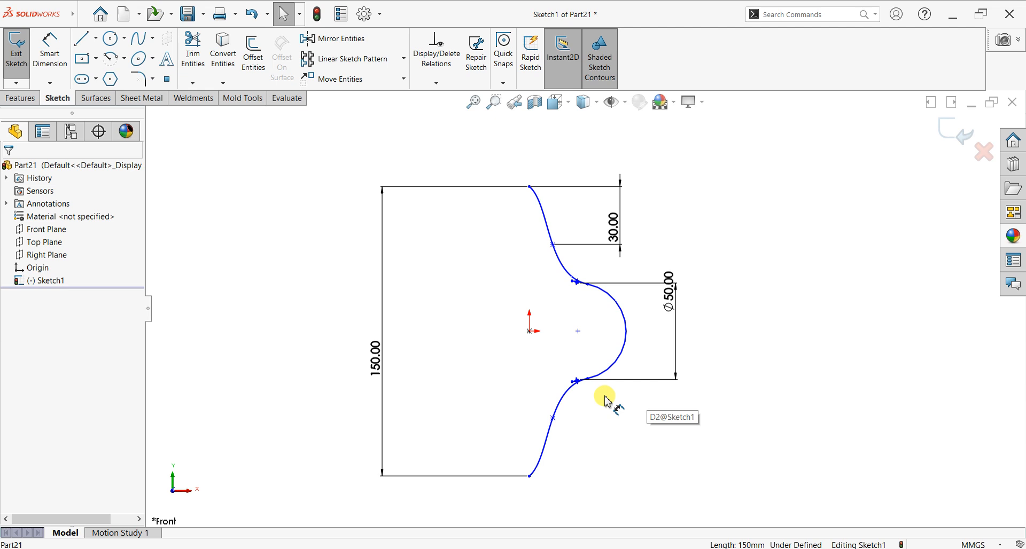
pyautogui.click(949, 131)
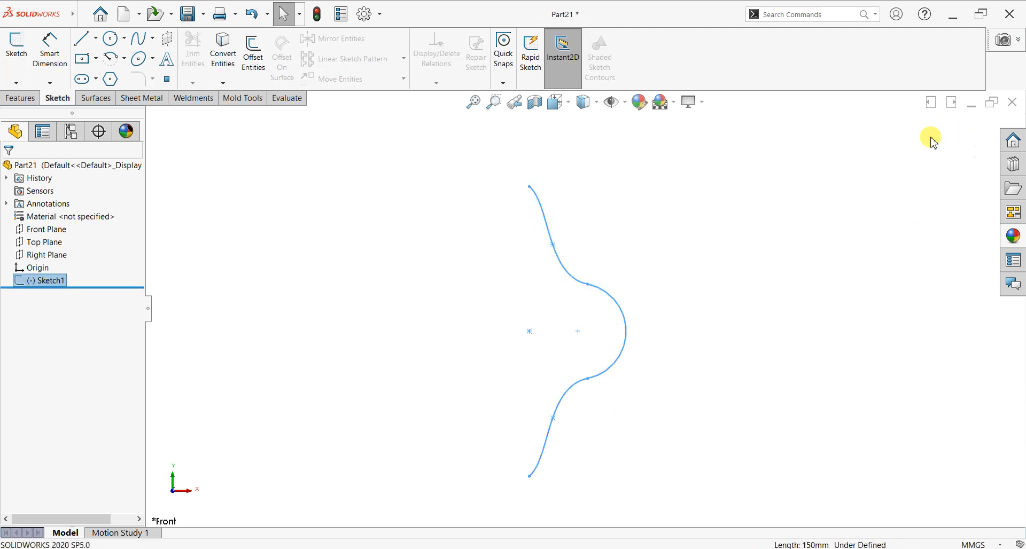
pyautogui.click(602, 215)
pyautogui.scroll(2, 609, 230)
pyautogui.scroll(-1, 604, 326)
pyautogui.scroll(-1, 599, 321)
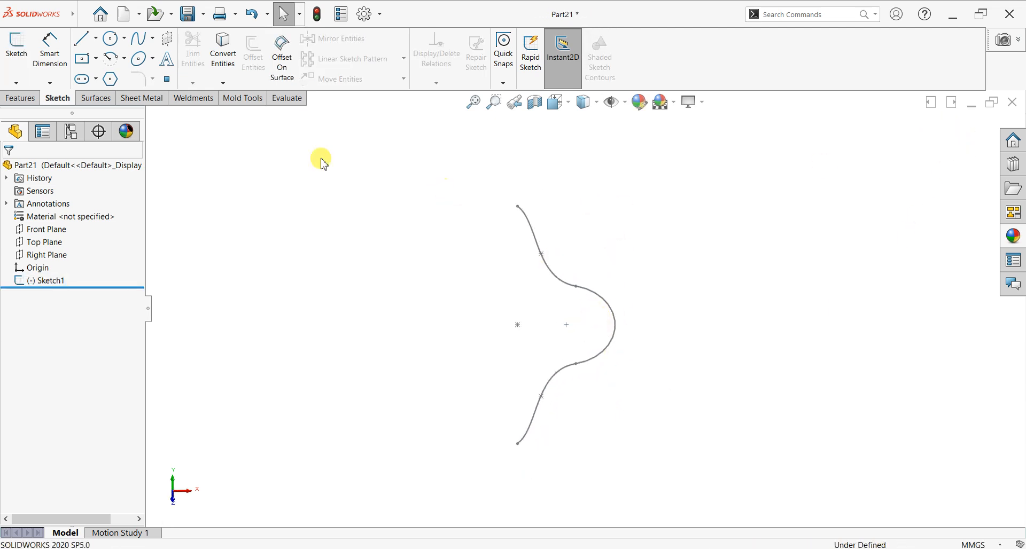
pyautogui.click(17, 54)
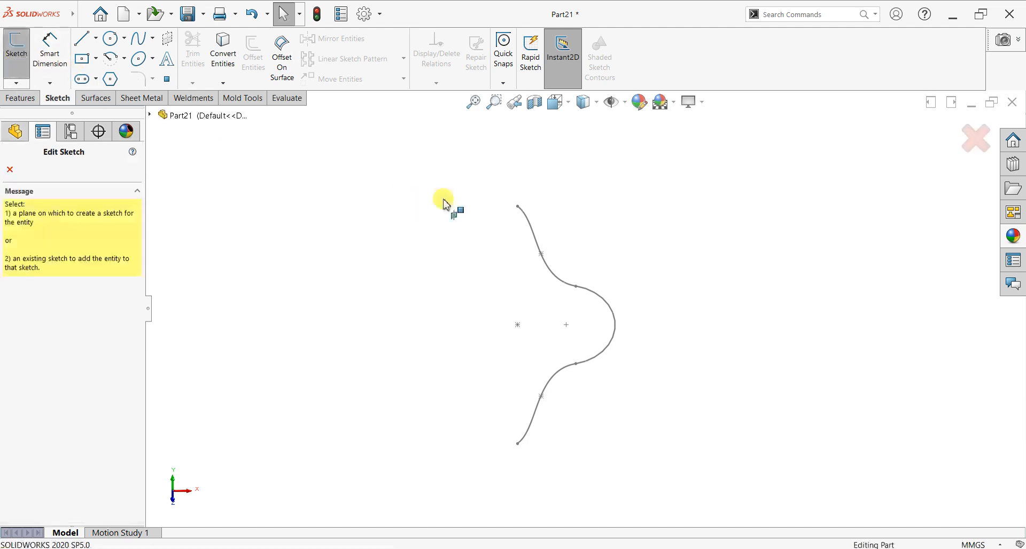
pyautogui.click(533, 225)
pyautogui.click(518, 206)
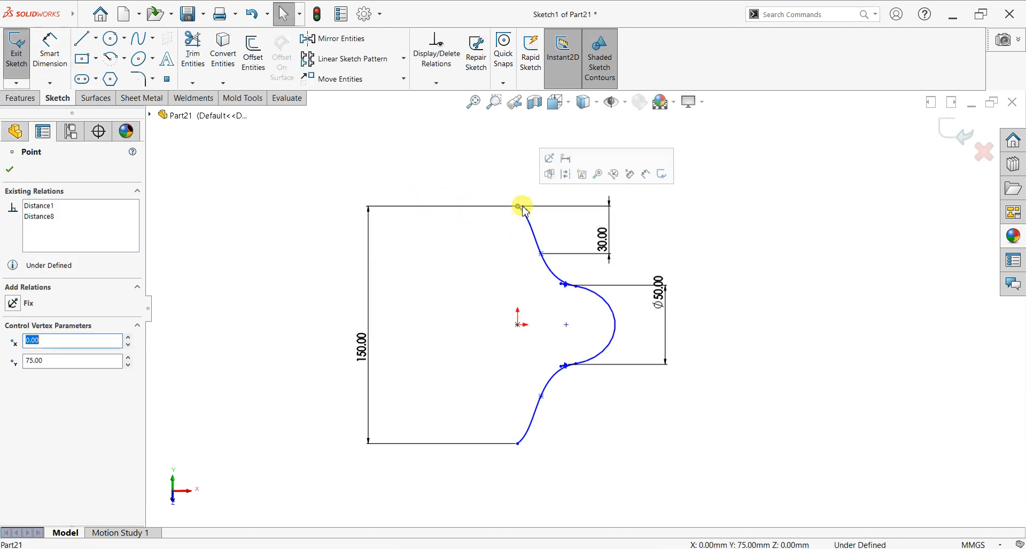
pyautogui.click(984, 152)
pyautogui.click(501, 287)
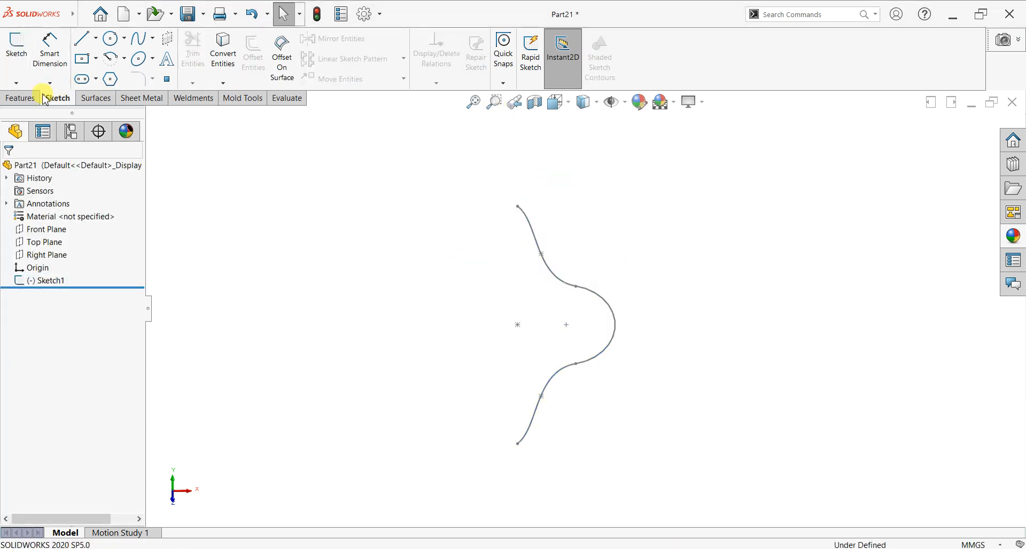
# - Create a reference plane perpendicular to the upper spline and coincident with its upper endpoint
pyautogui.click(21, 98)
pyautogui.click(514, 84)
pyautogui.click(513, 95)
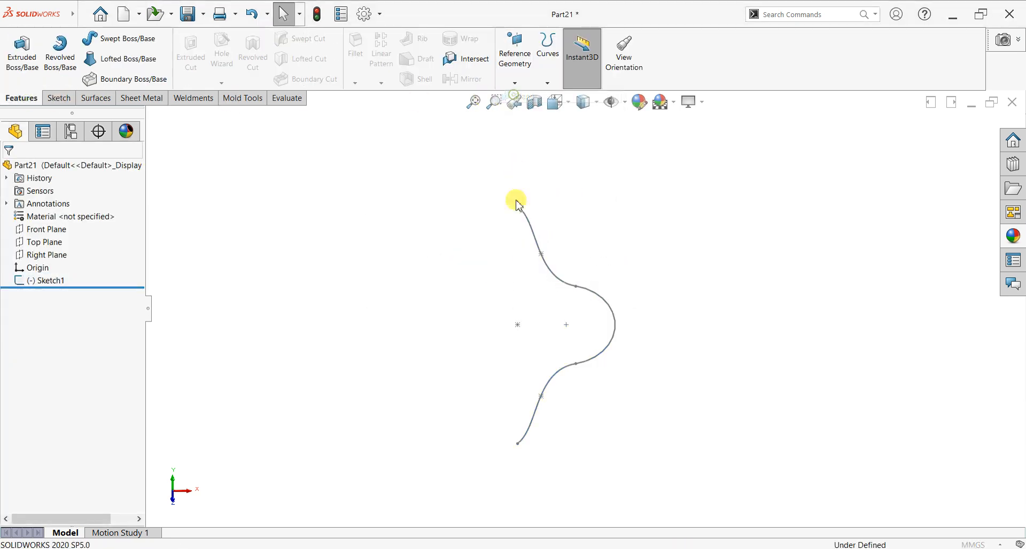
pyautogui.click(525, 213)
pyautogui.scroll(-3, 528, 216)
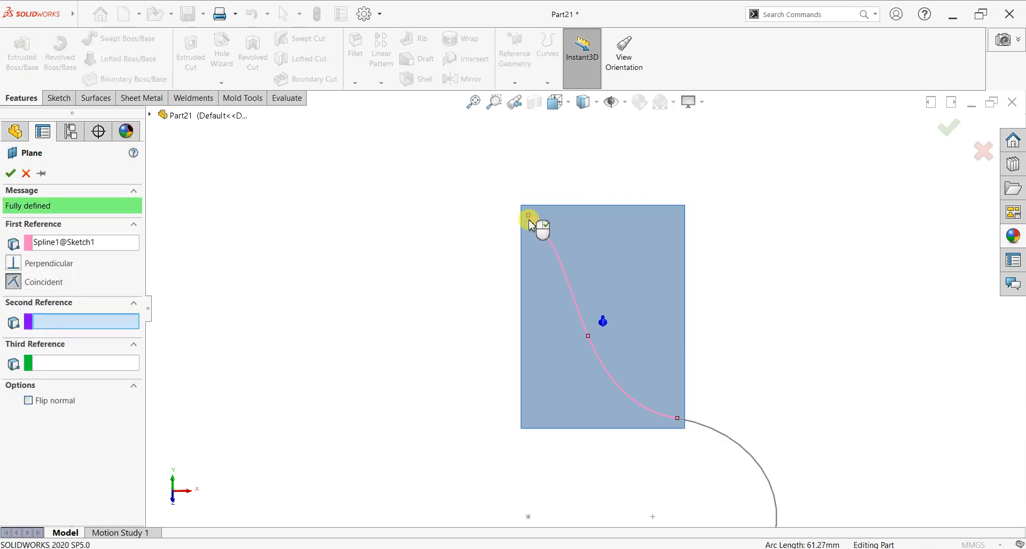
pyautogui.click(529, 216)
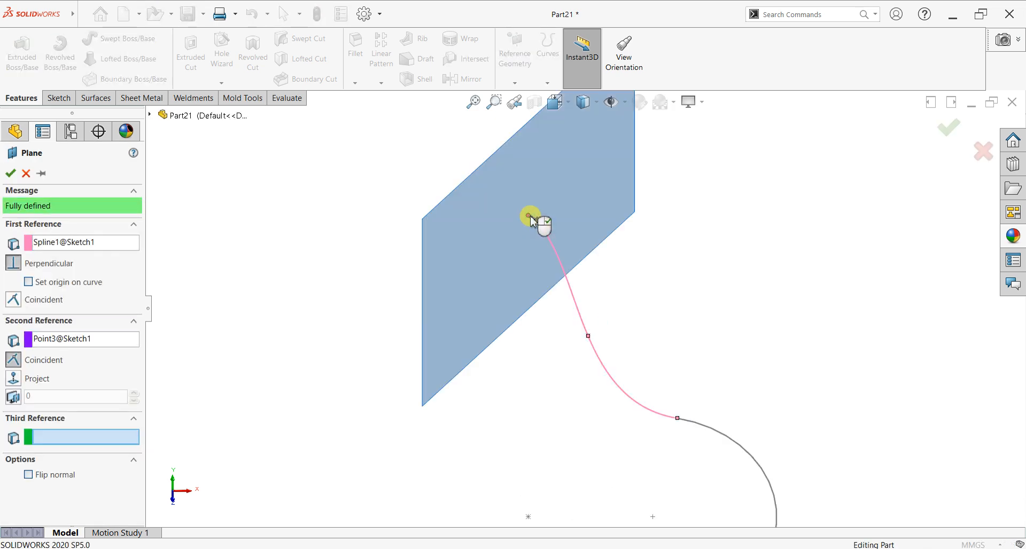
pyautogui.click(9, 177)
# - Start a sketch on the new plane and draw a hexagon about 4.9 mm across flats beside the spline's upper endpoint
pyautogui.moveTo(463, 300); pyautogui.dragTo(535, 175, button='middle')
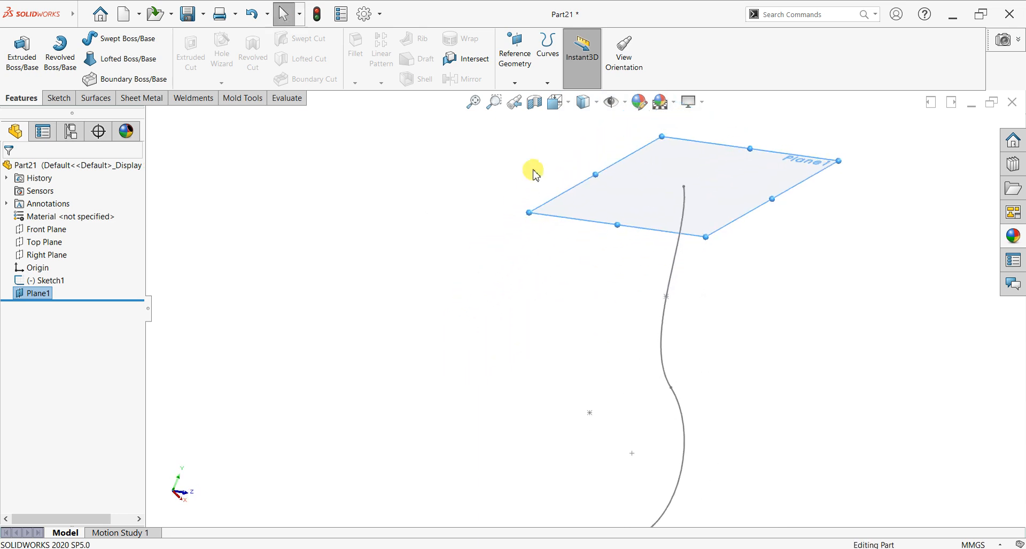
pyautogui.click(632, 167)
pyautogui.click(681, 143)
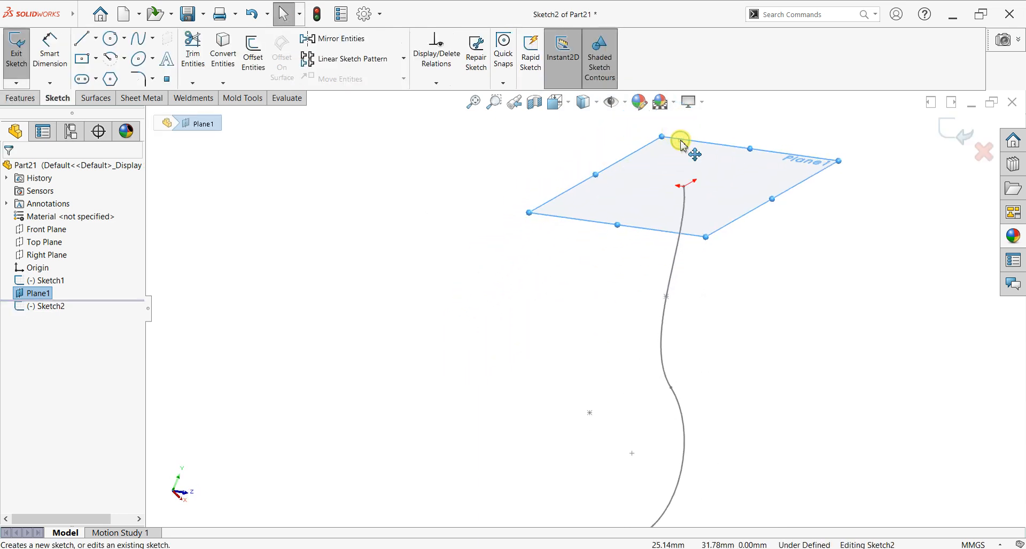
pyautogui.hotkey('ctrl', '8')
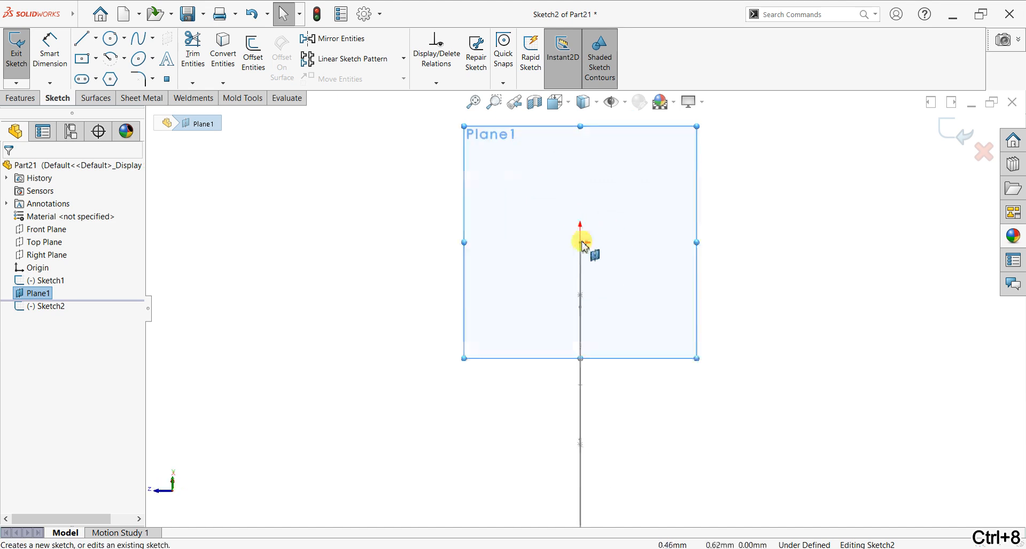
pyautogui.scroll(-2, 605, 292)
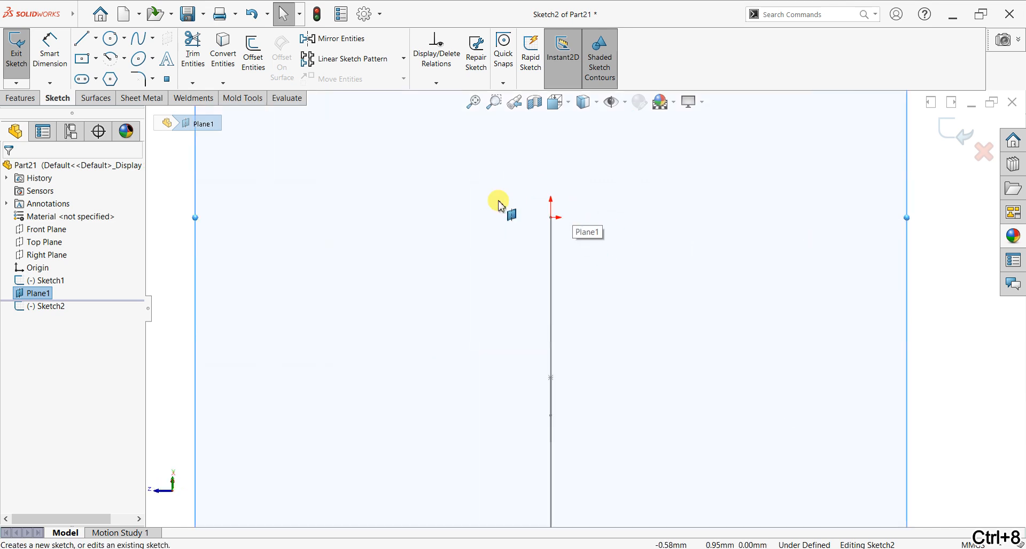
pyautogui.click(112, 79)
pyautogui.moveTo(570, 211); pyautogui.dragTo(593, 243)
pyautogui.rightClick(618, 165)
pyautogui.click(623, 167)
# - Add a horizontal relation to the hexagon's upper side
pyautogui.scroll(-2, 586, 195)
pyautogui.click(591, 185)
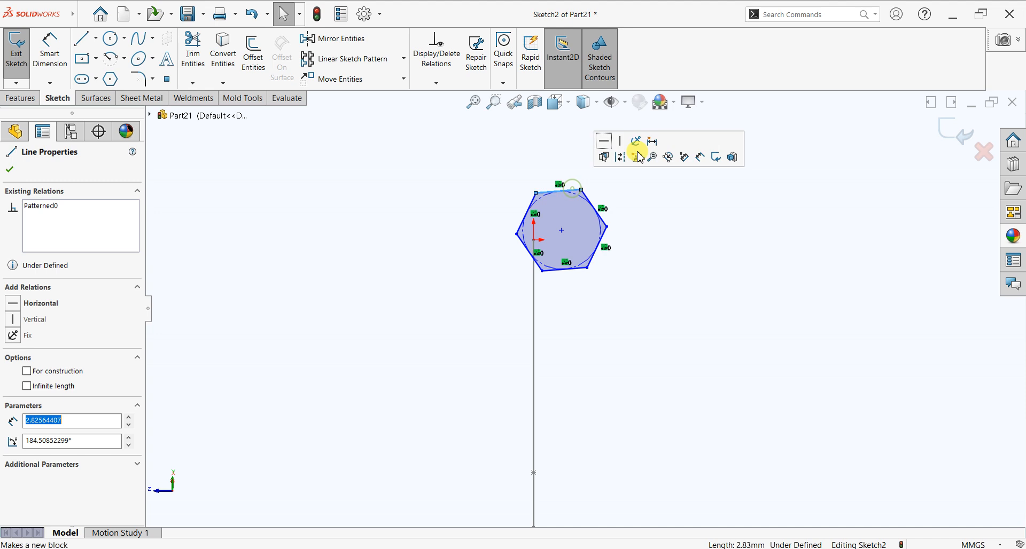
pyautogui.click(605, 142)
# - Dimension the hexagon between its upper and lower sides at 4 mm
pyautogui.click(48, 47)
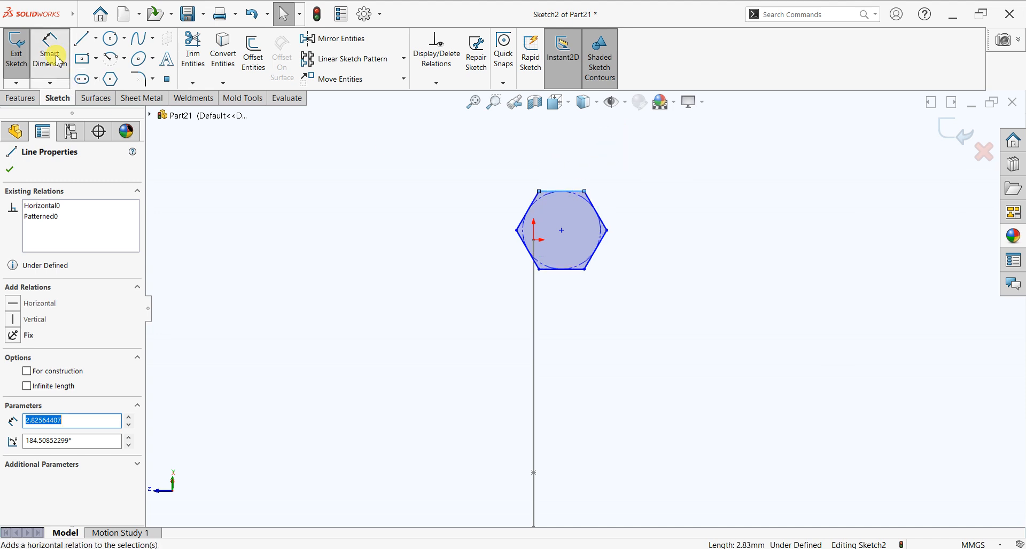
pyautogui.click(561, 192)
pyautogui.click(567, 269)
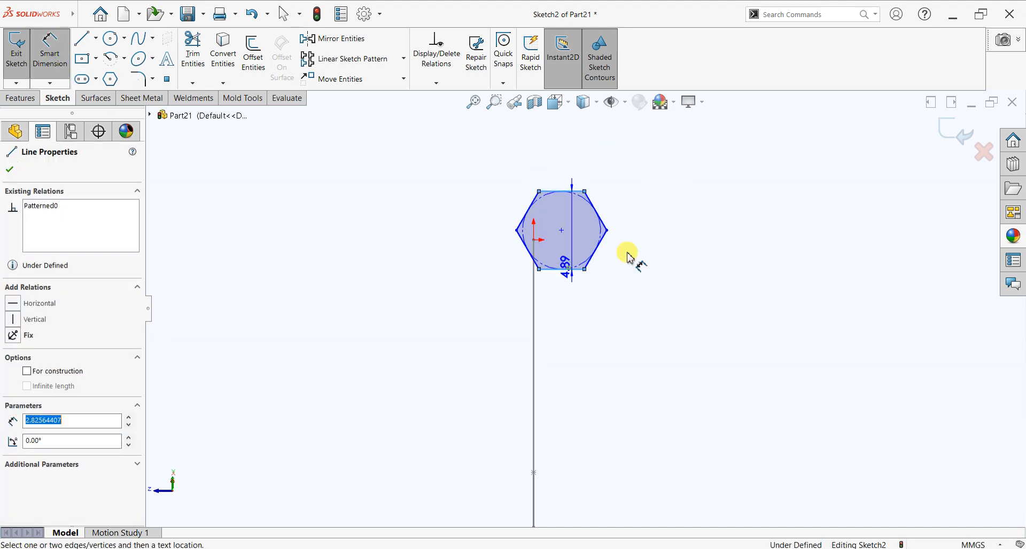
pyautogui.click(669, 247)
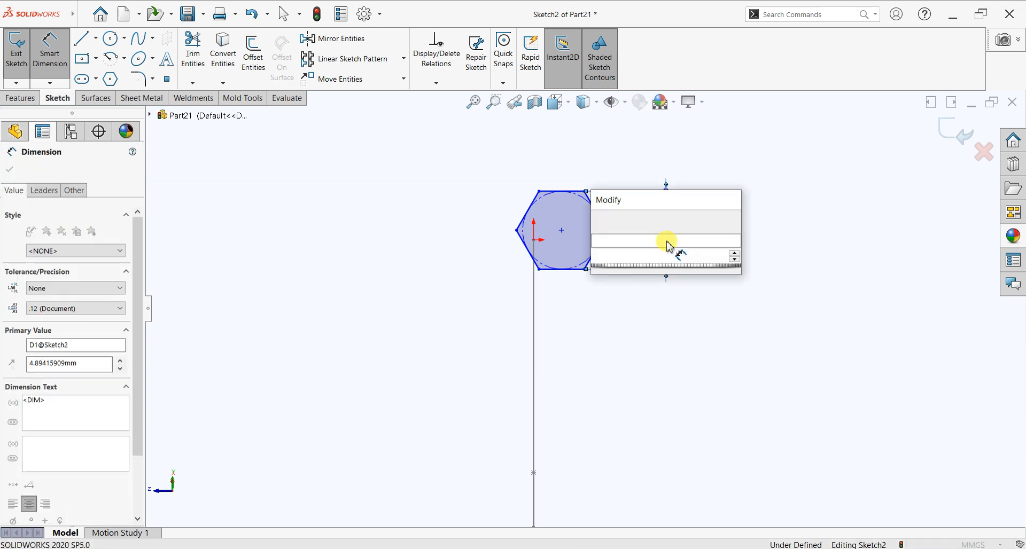
pyautogui.write('4')
pyautogui.press('Return')
pyautogui.press('Escape')
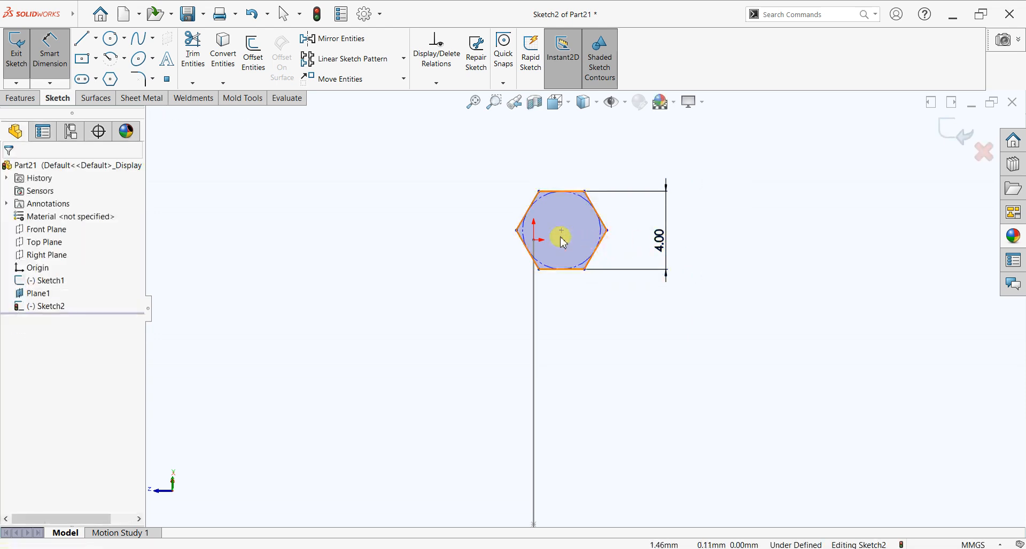
pyautogui.press('Escape')
pyautogui.click(561, 230)
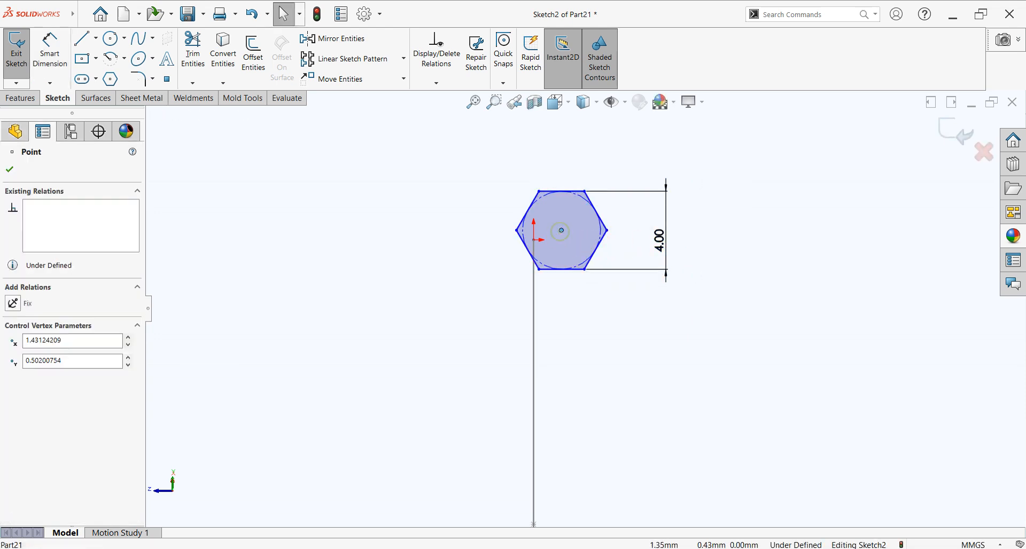
pyautogui.keyDown('ctrl'); pyautogui.click(533, 254); pyautogui.keyUp('ctrl')
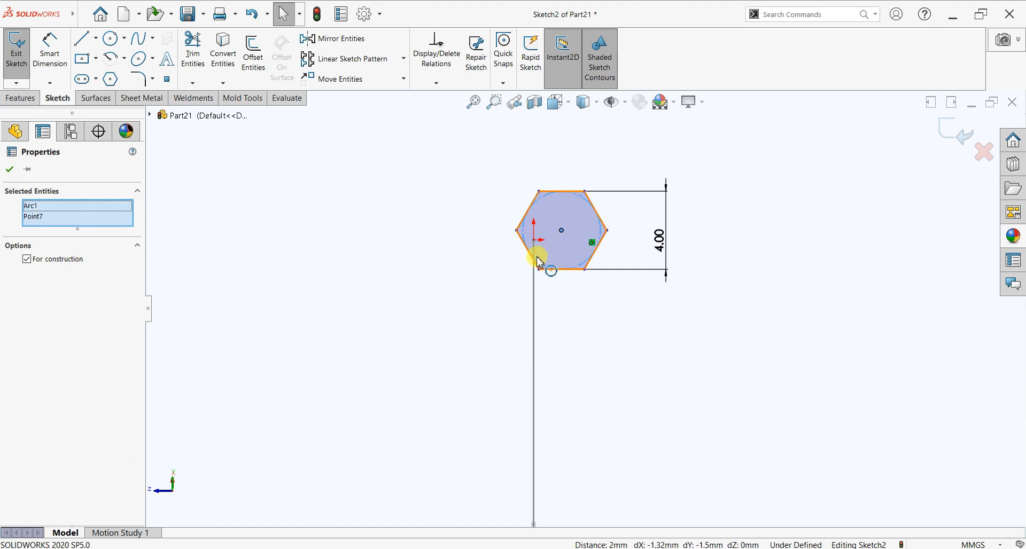
pyautogui.keyDown('ctrl'); pyautogui.click(534, 256); pyautogui.keyUp('ctrl')
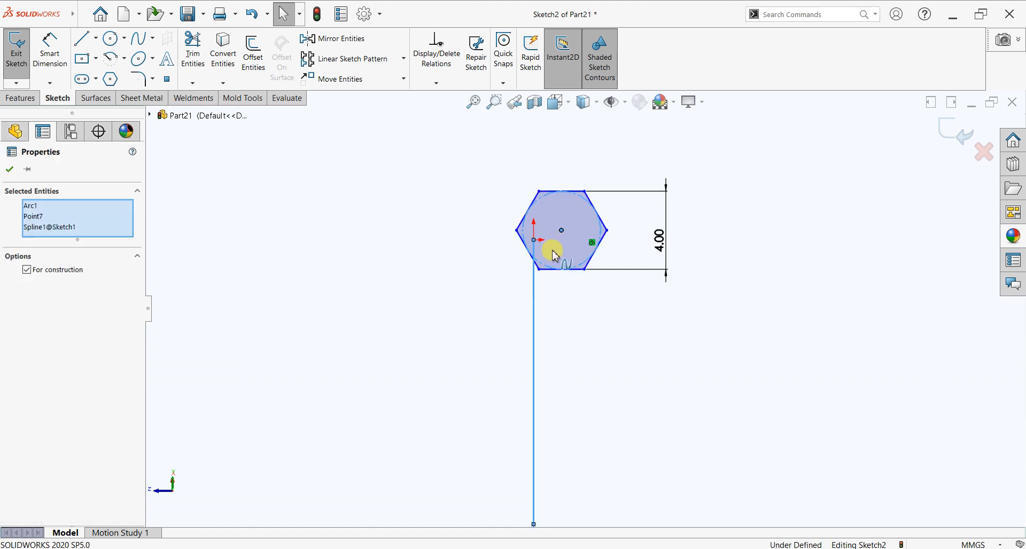
pyautogui.press('Escape')
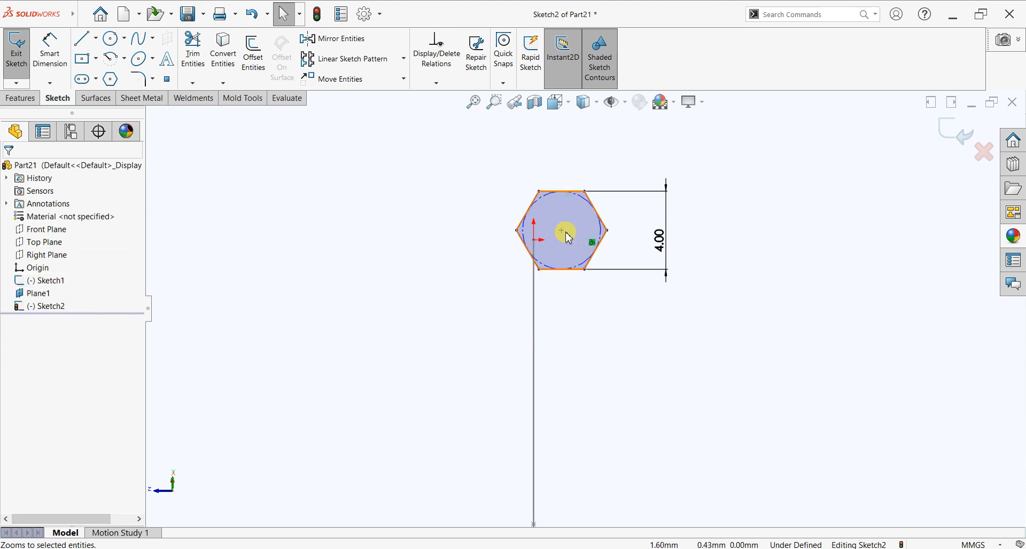
# - Add a pierce relation between the hexagon's centre point and the upper spline, and exit the sketch
pyautogui.click(562, 231)
pyautogui.keyDown('ctrl'); pyautogui.click(534, 248); pyautogui.keyUp('ctrl')
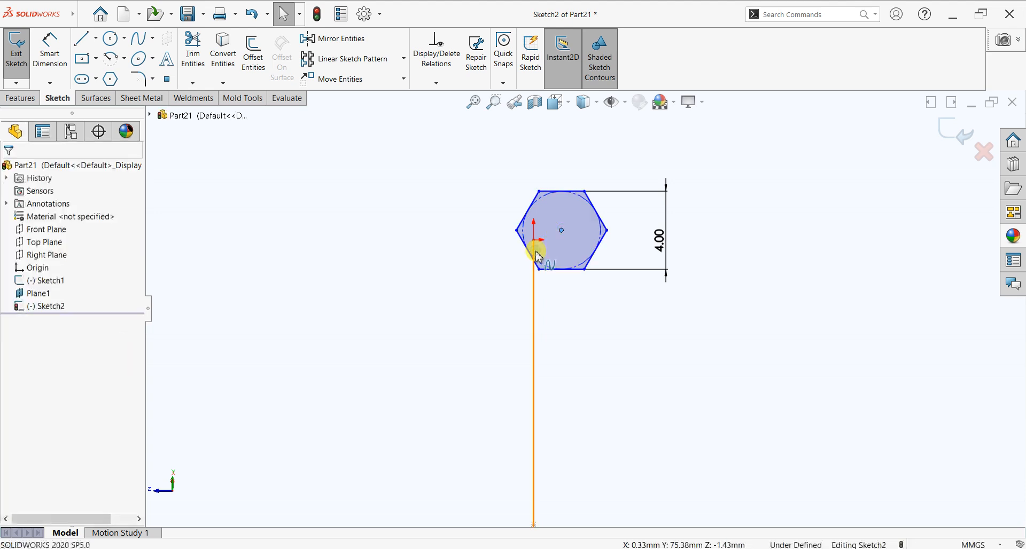
pyautogui.click(17, 390)
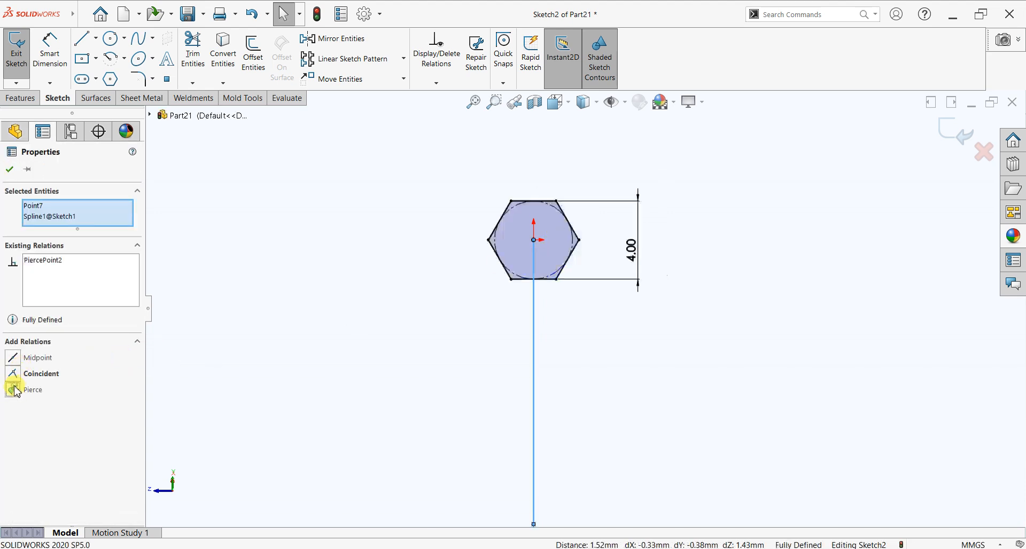
pyautogui.click(951, 129)
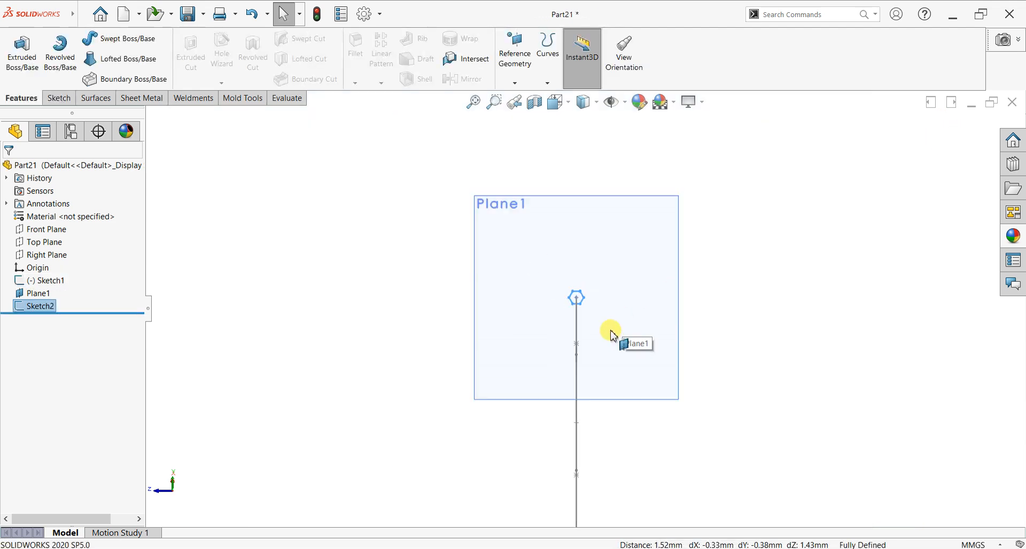
# - Reopen the hexagonal profile sketch, set its across-flats dimension to 8 mm, and exit the sketch
pyautogui.moveTo(591, 344); pyautogui.dragTo(601, 316, button='middle')
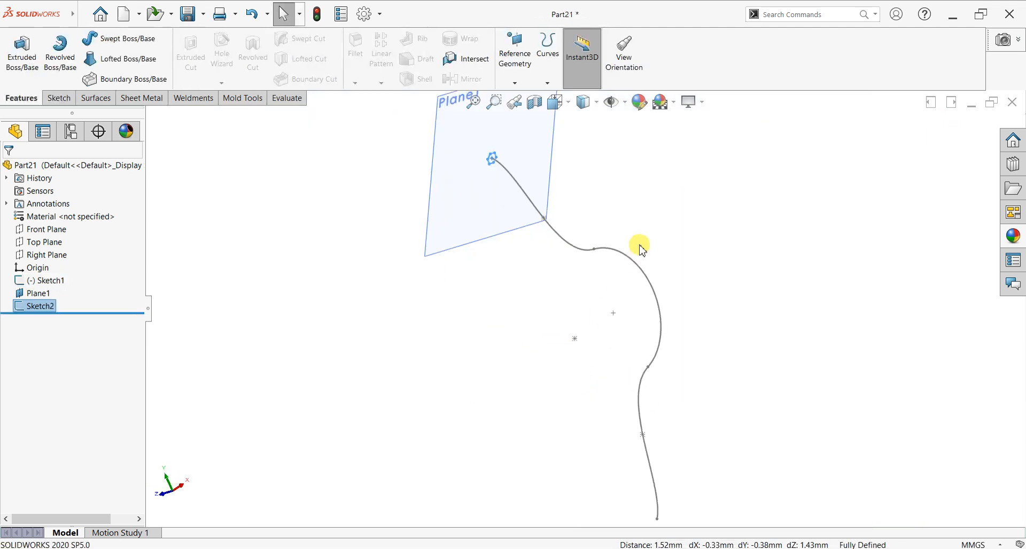
pyautogui.click(552, 159)
pyautogui.click(607, 127)
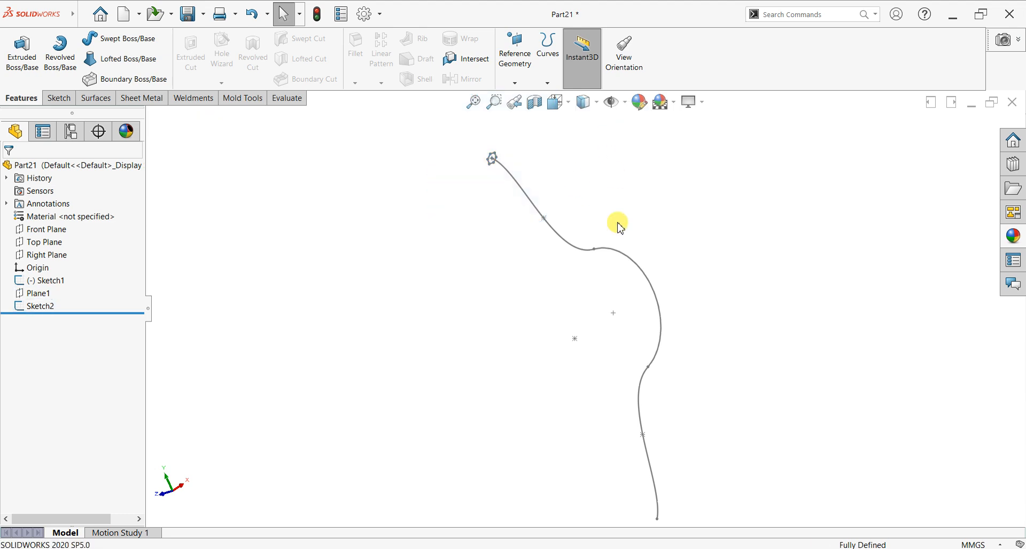
pyautogui.click(47, 306)
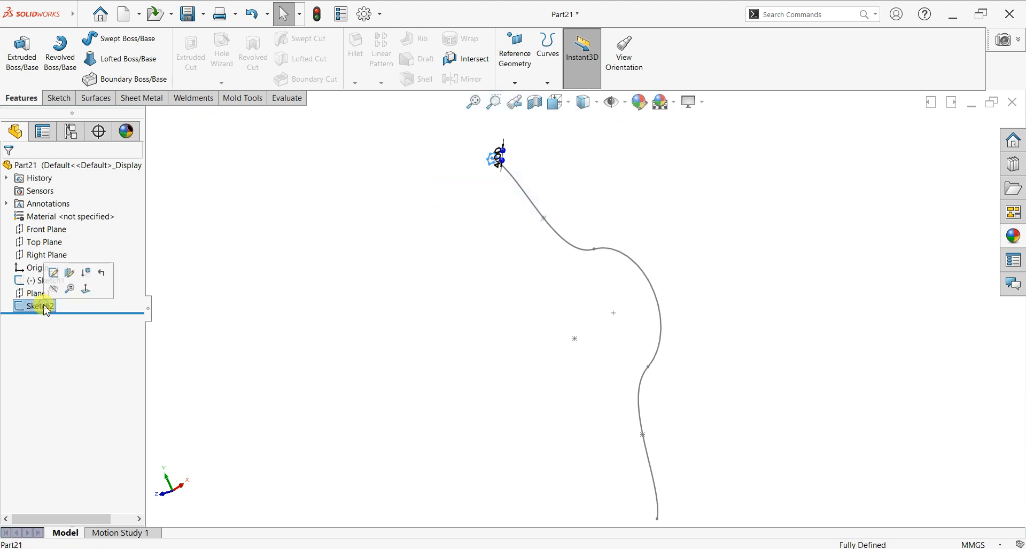
pyautogui.click(51, 274)
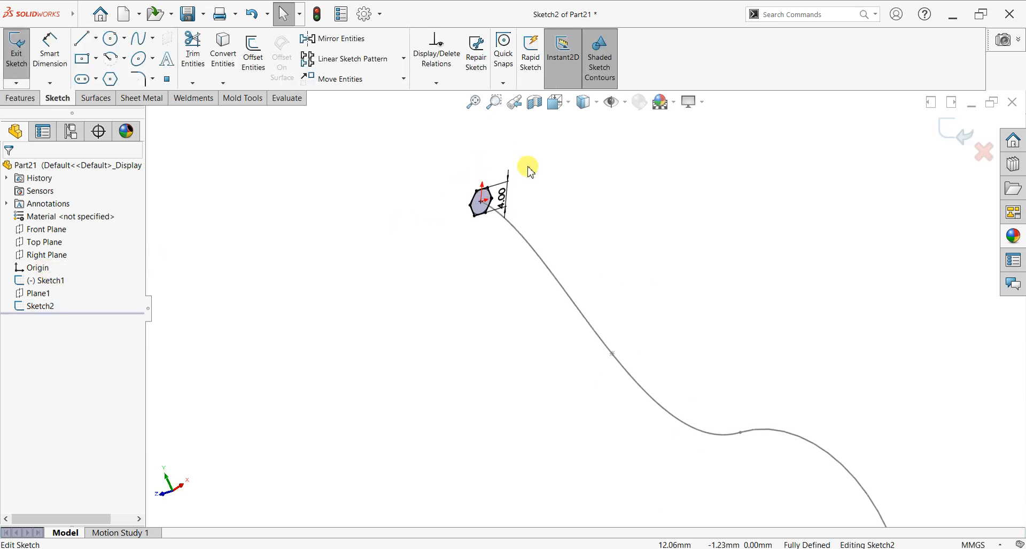
pyautogui.click(505, 201)
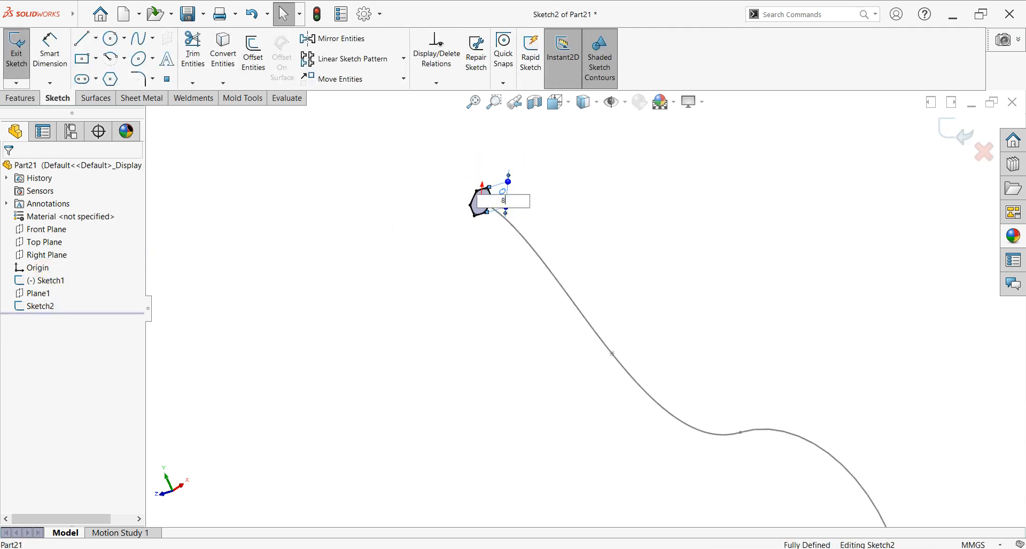
pyautogui.write('8')
pyautogui.press('Return')
pyautogui.click(955, 131)
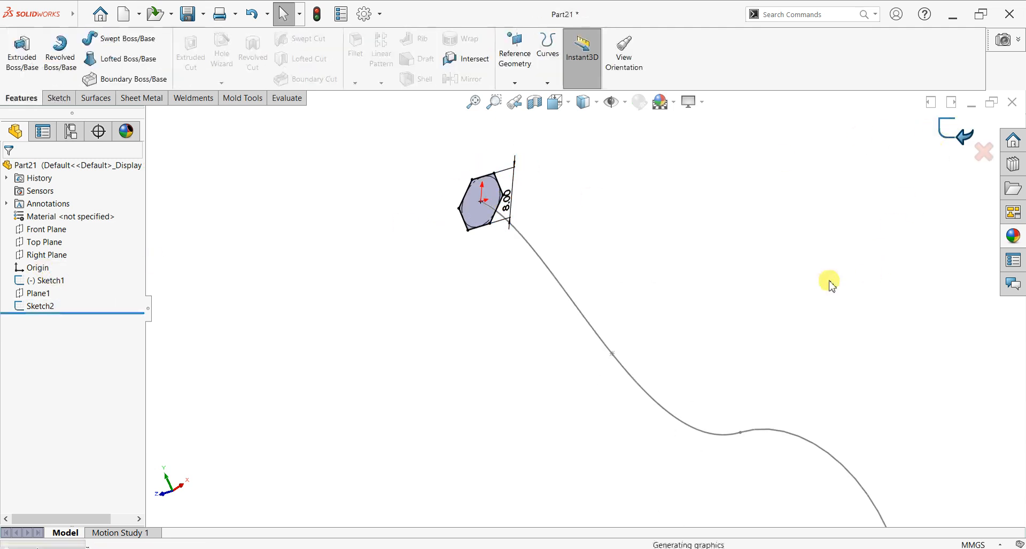
# - Create a swept boss using the hexagon sketch as the profile and the curved spline-and-arc sketch as the path
pyautogui.moveTo(756, 291)
pyautogui.mouseDown(button='middle')
pyautogui.moveTo(753, 348)
pyautogui.moveTo(661, 423)
pyautogui.moveTo(746, 404)
pyautogui.moveTo(695, 399)
pyautogui.moveTo(671, 414)
pyautogui.moveTo(678, 426)
pyautogui.mouseUp(button='middle')
pyautogui.scroll(-3, 676, 425)
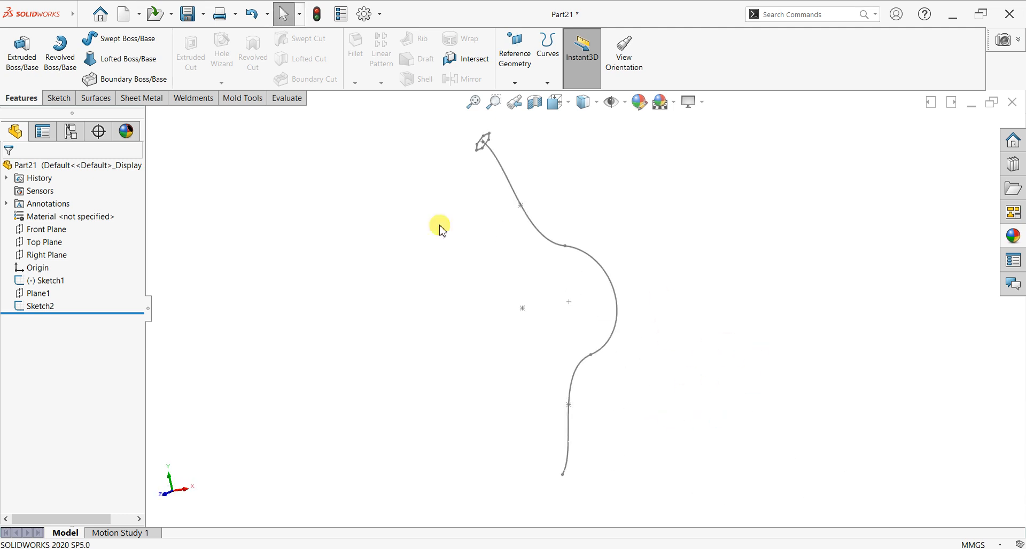
pyautogui.click(92, 38)
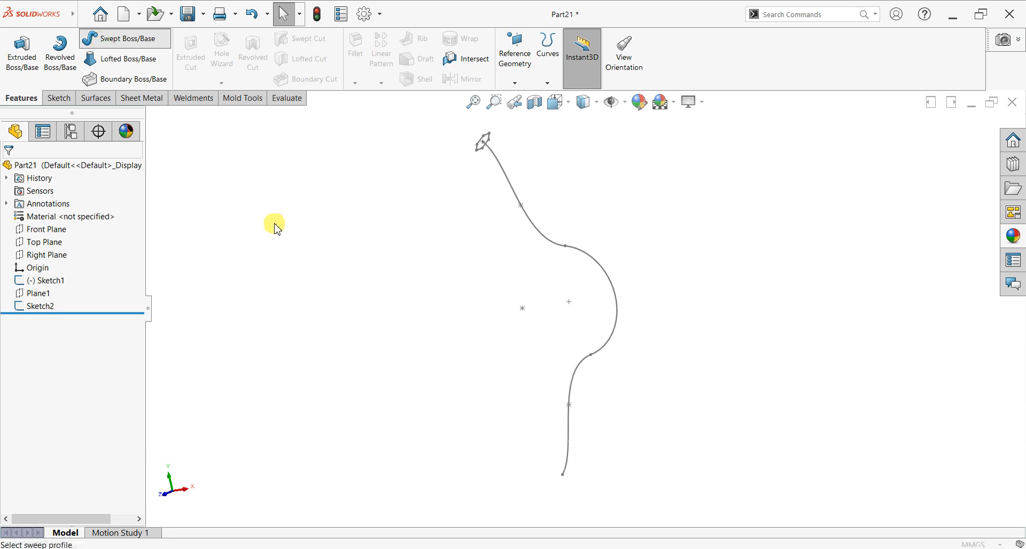
pyautogui.click(487, 140)
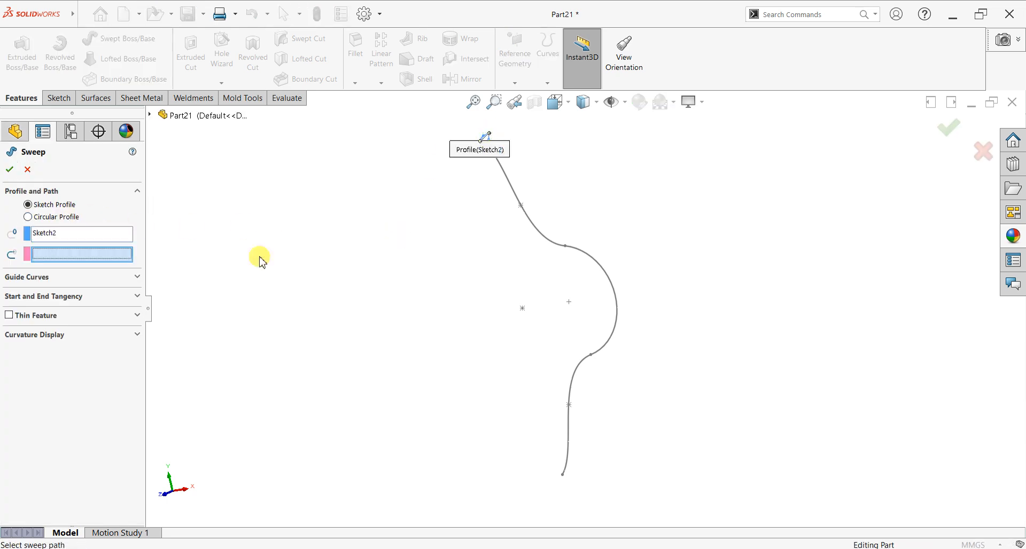
pyautogui.click(509, 184)
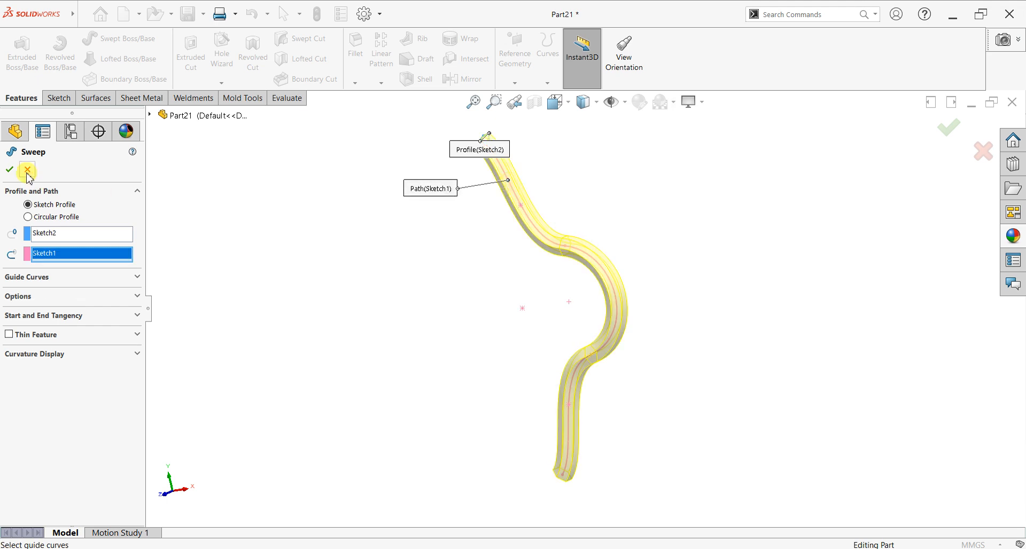
pyautogui.click(10, 170)
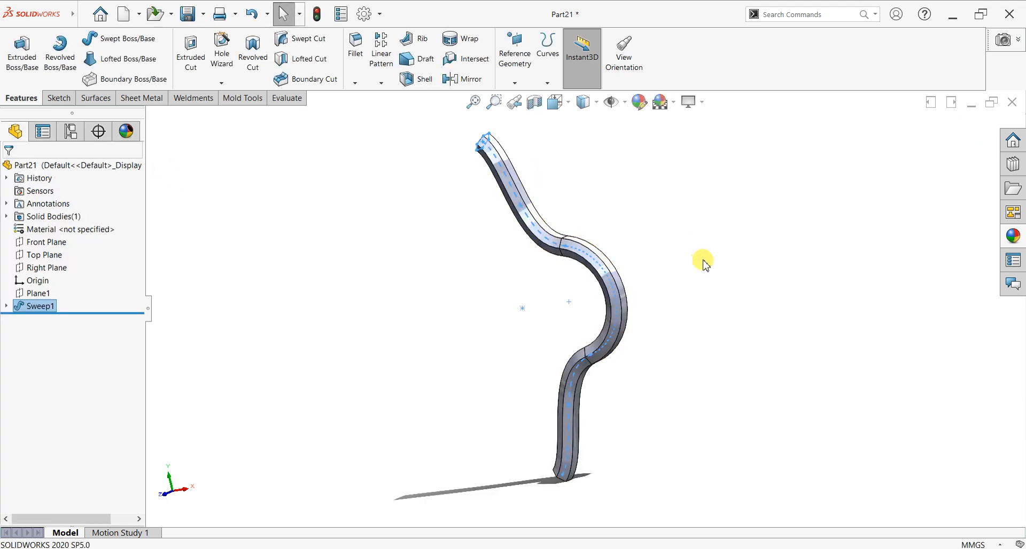
# - Create a reference axis at the intersection of the Front Plane and the Right Plane using the Two Planes option
pyautogui.moveTo(652, 337); pyautogui.dragTo(678, 355, button='middle')
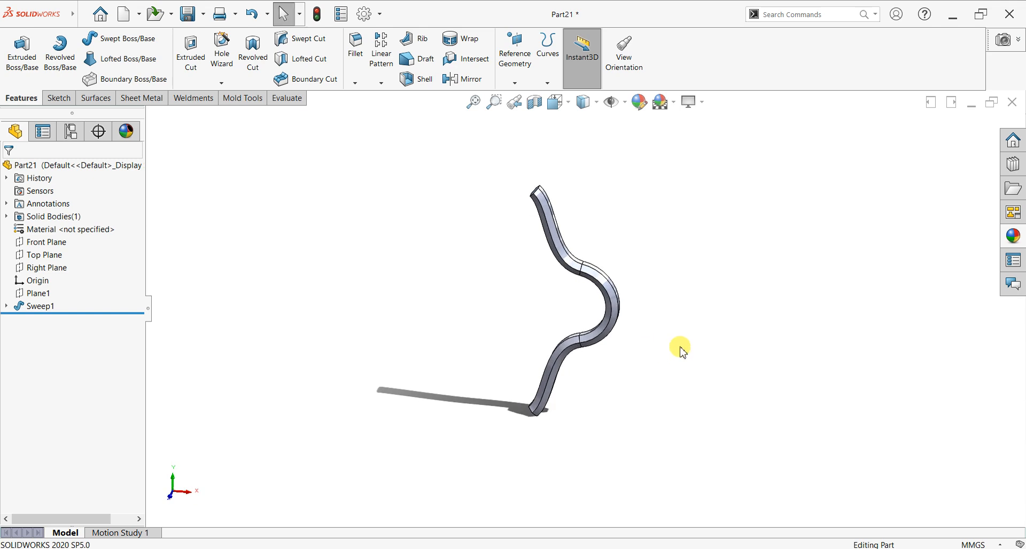
pyautogui.click(57, 244)
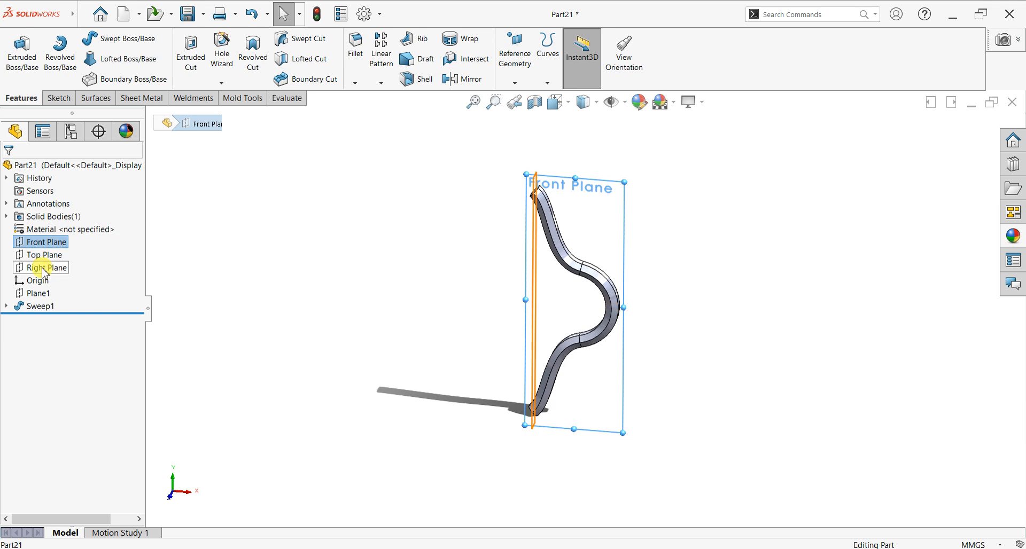
pyautogui.click(435, 154)
pyautogui.click(515, 83)
pyautogui.click(526, 111)
pyautogui.click(14, 258)
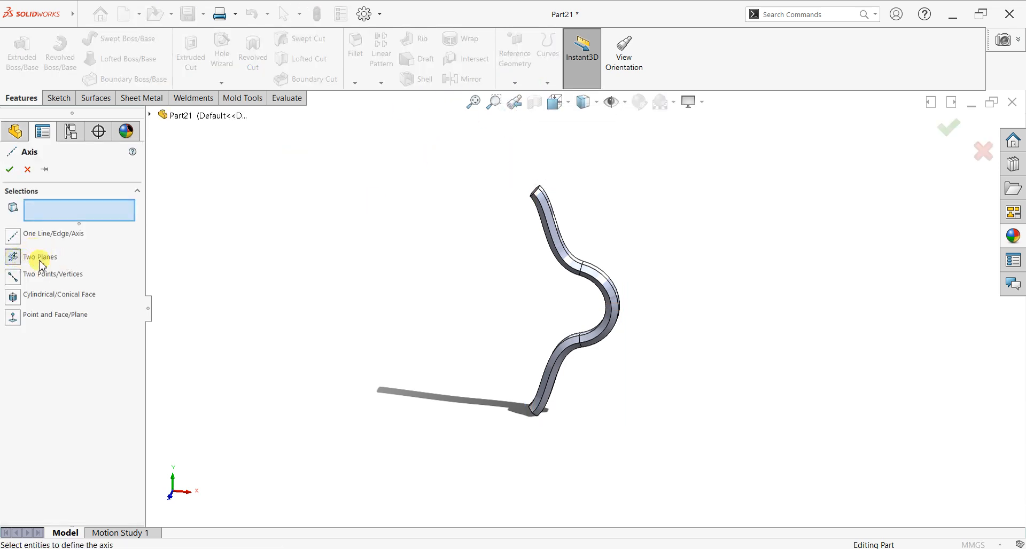
pyautogui.click(150, 117)
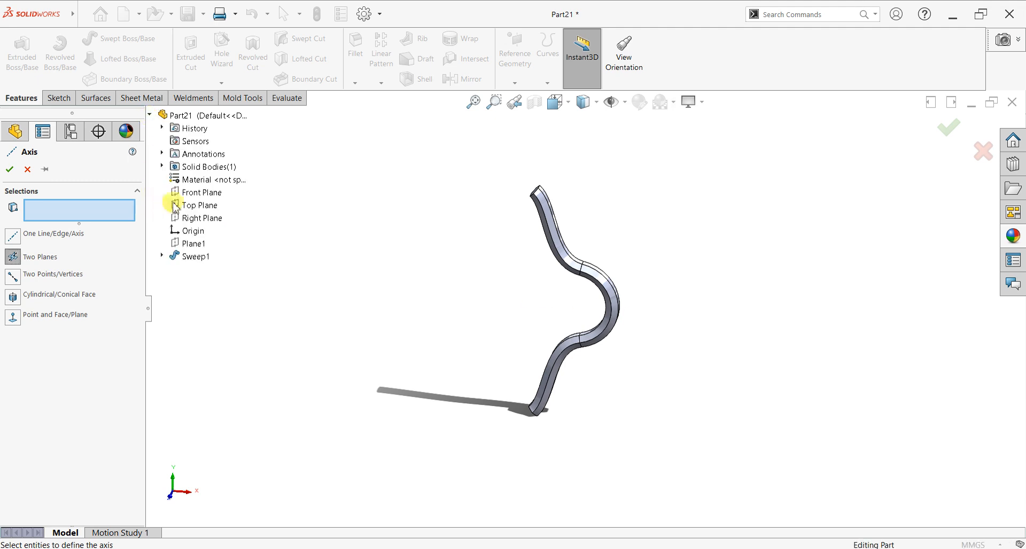
pyautogui.click(187, 193)
pyautogui.click(186, 219)
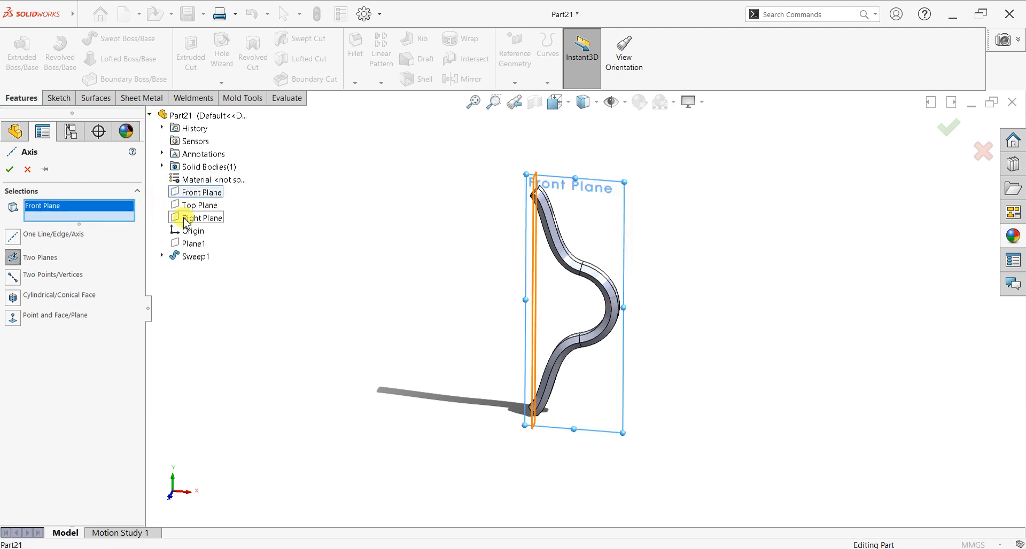
pyautogui.click(10, 169)
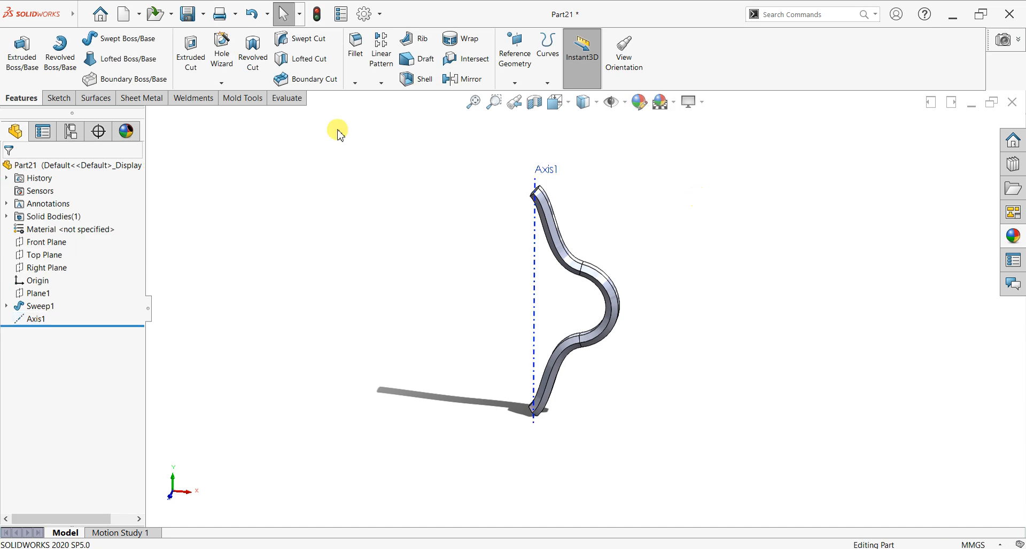
# - Set up a circular pattern about the vertical reference axis, with the swept body as the body to pattern
pyautogui.click(381, 83)
pyautogui.click(387, 110)
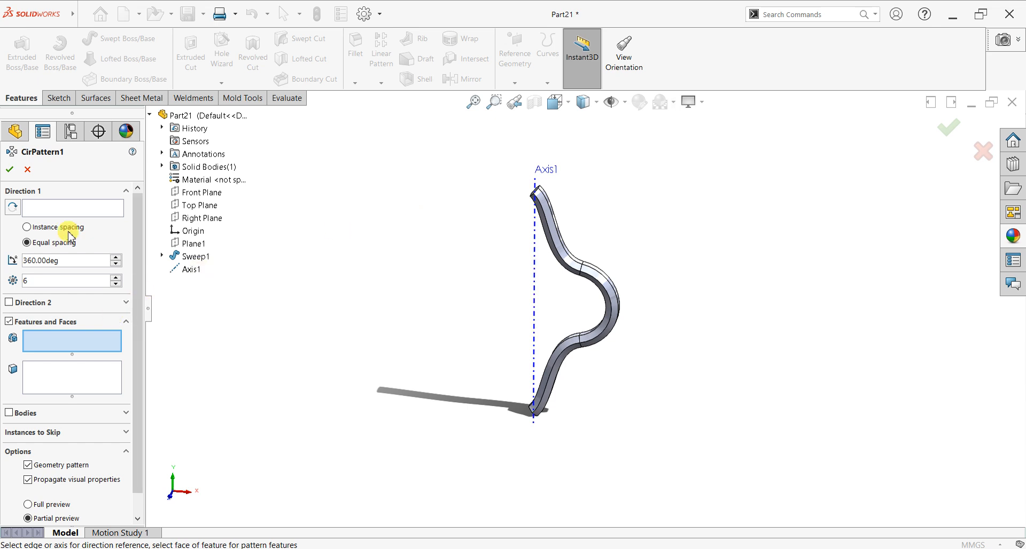
pyautogui.click(54, 208)
pyautogui.click(535, 263)
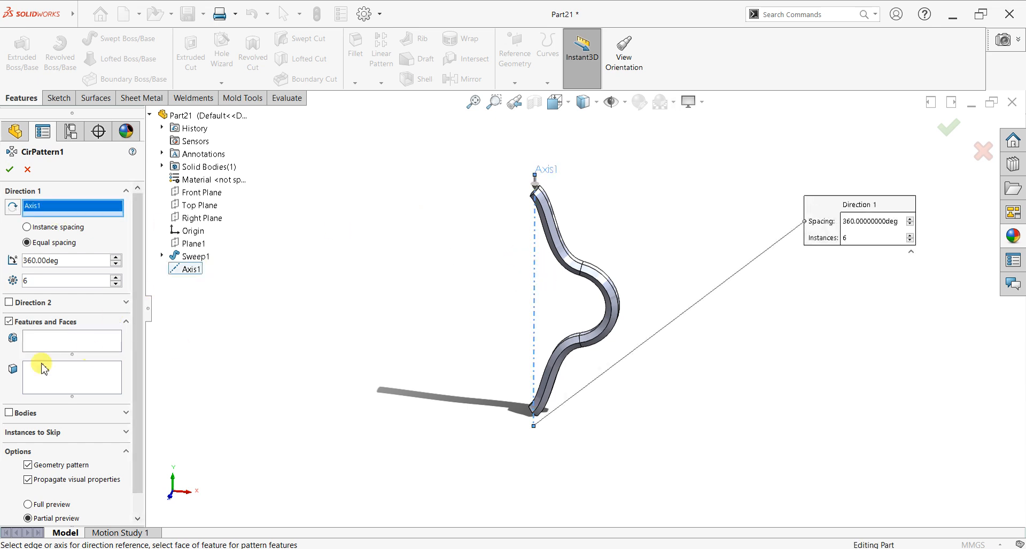
pyautogui.click(46, 345)
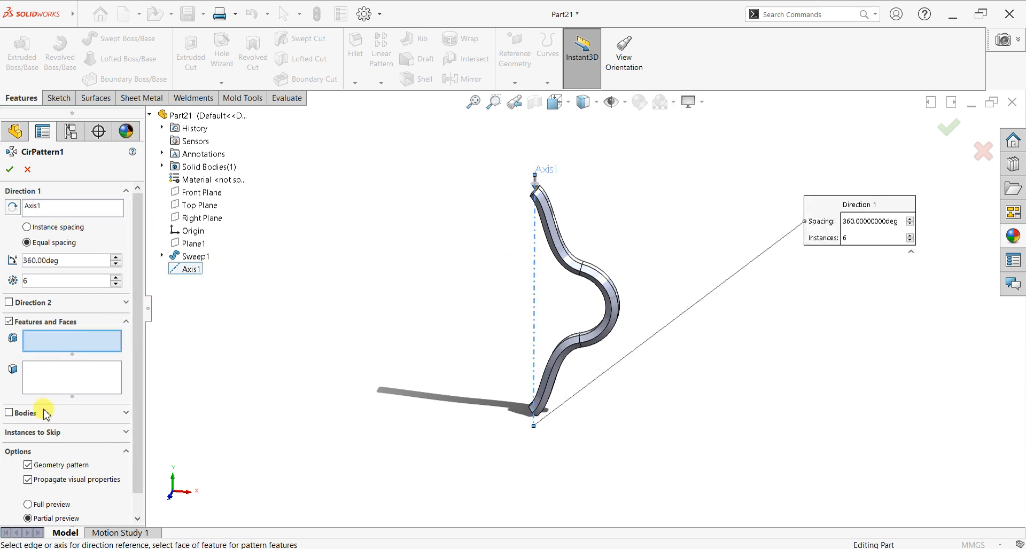
pyautogui.click(74, 419)
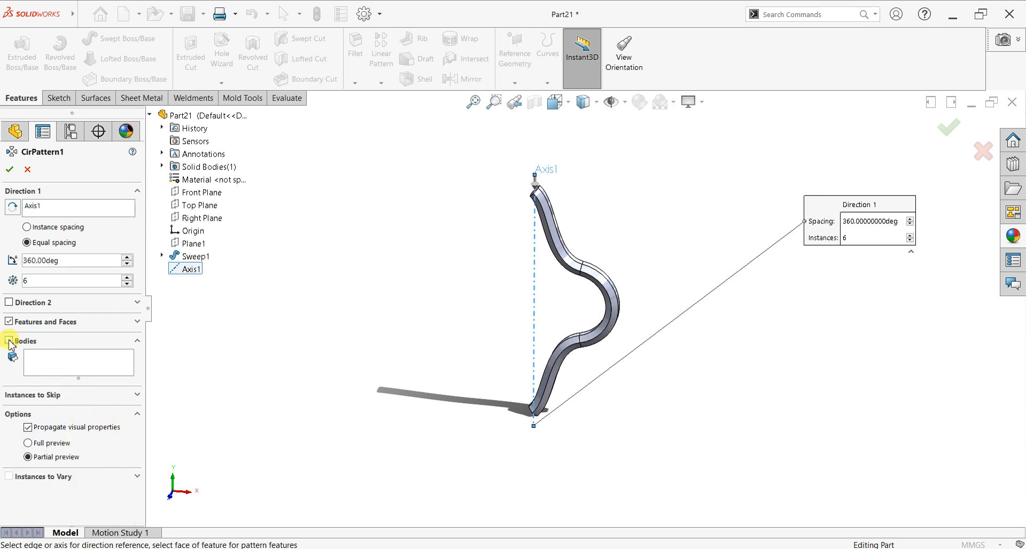
pyautogui.click(566, 268)
pyautogui.click(9, 341)
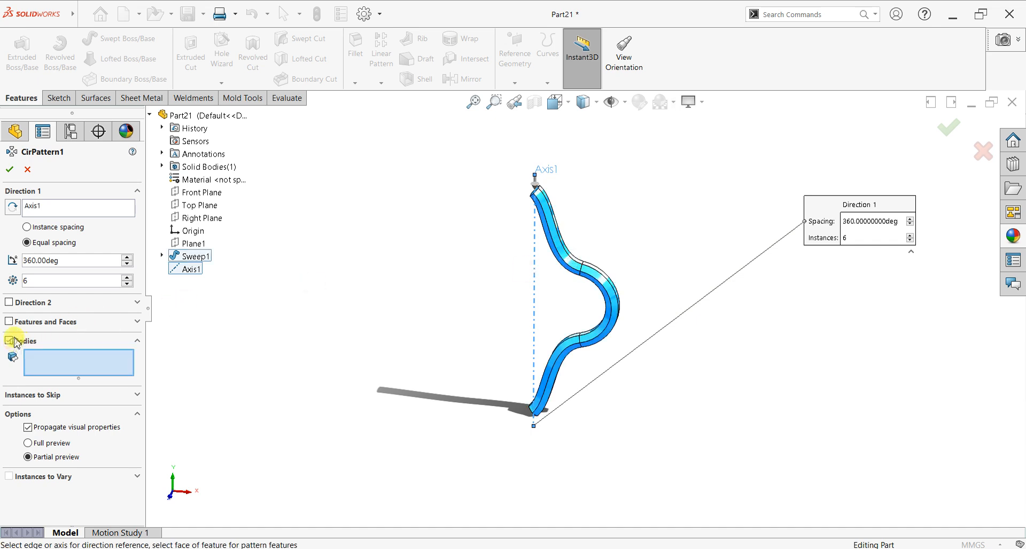
pyautogui.click(552, 235)
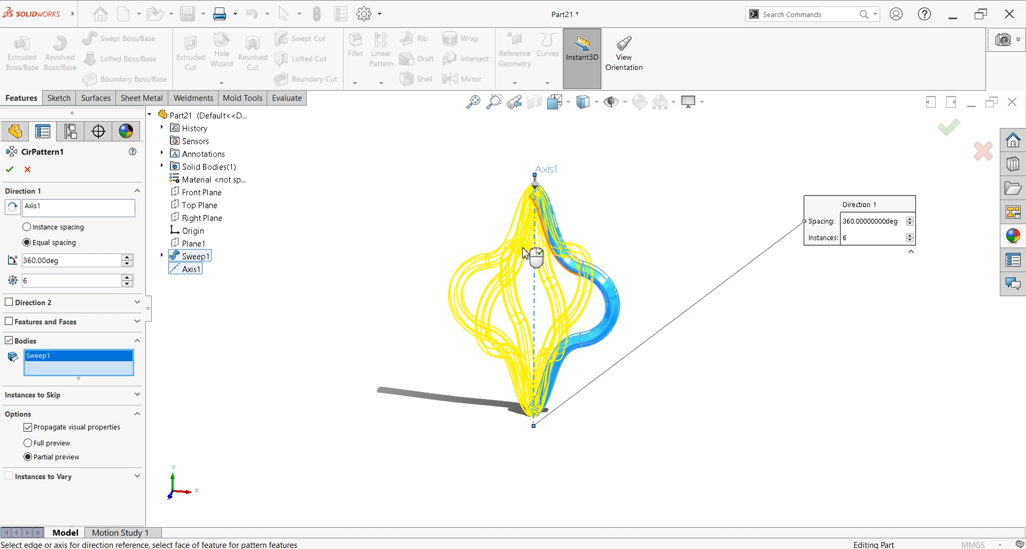
# - Set the circular pattern to 12 instances and create it
pyautogui.click(127, 278)
pyautogui.click(127, 278)
pyautogui.click(126, 278)
pyautogui.click(126, 277)
pyautogui.click(127, 278)
pyautogui.click(126, 278)
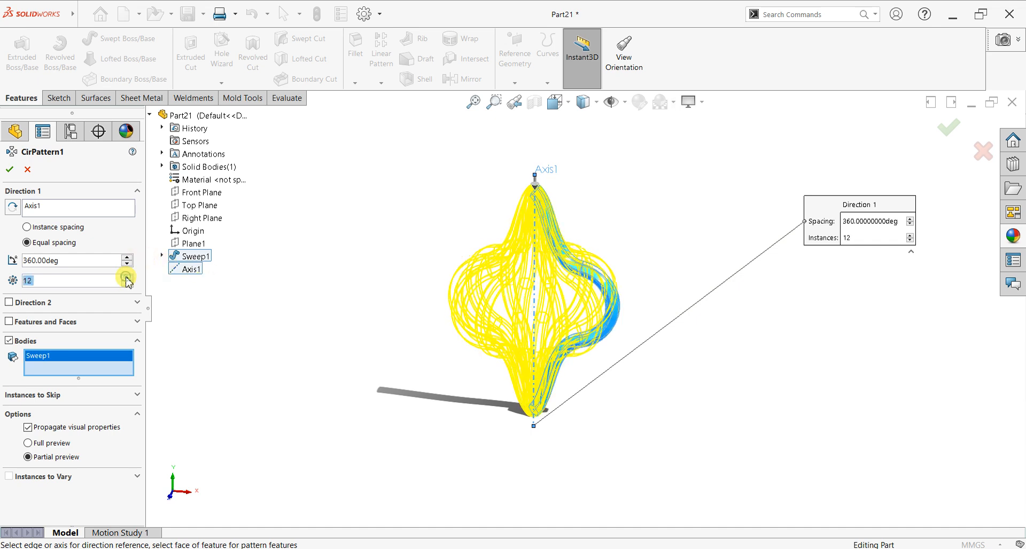
pyautogui.click(11, 171)
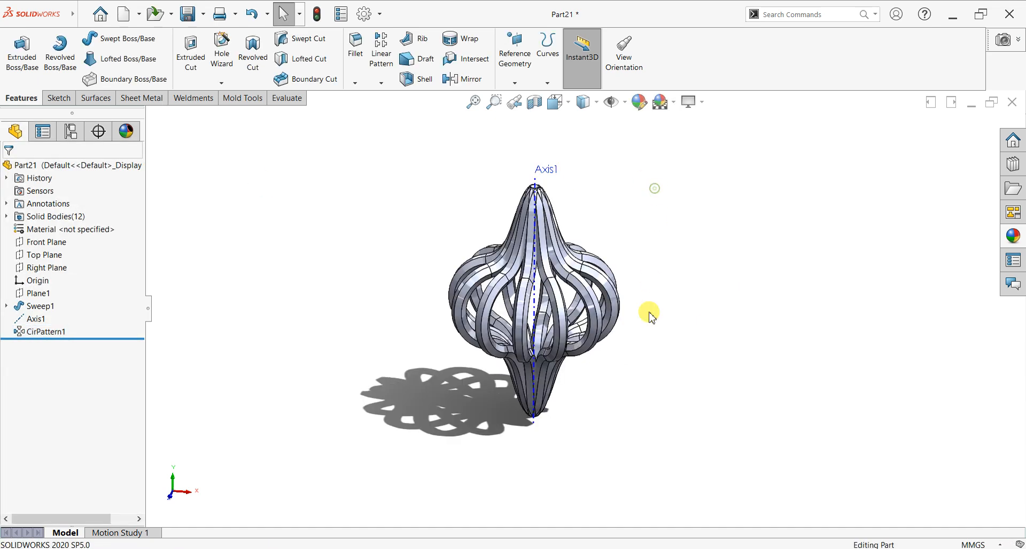
# - Hide the reference axis running through the centre of the patterned bodies
pyautogui.moveTo(622, 256); pyautogui.dragTo(546, 157, button='middle')
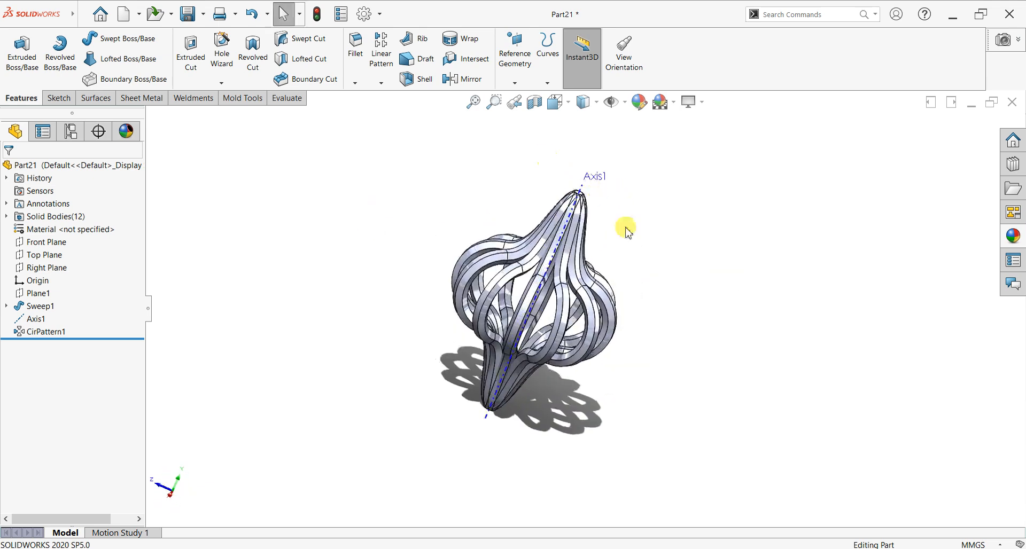
pyautogui.scroll(-2, 626, 230)
pyautogui.click(555, 181)
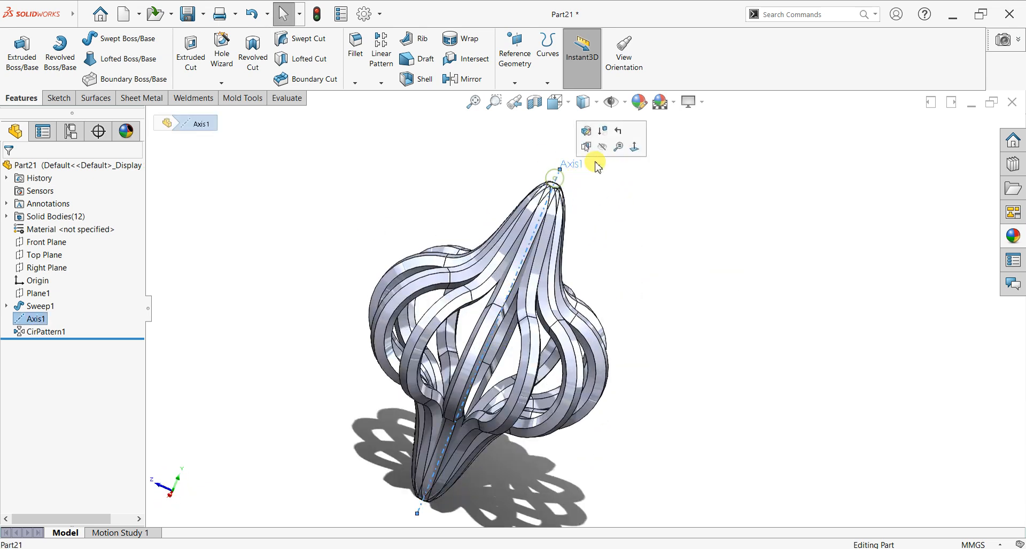
pyautogui.click(596, 148)
pyautogui.scroll(2, 662, 288)
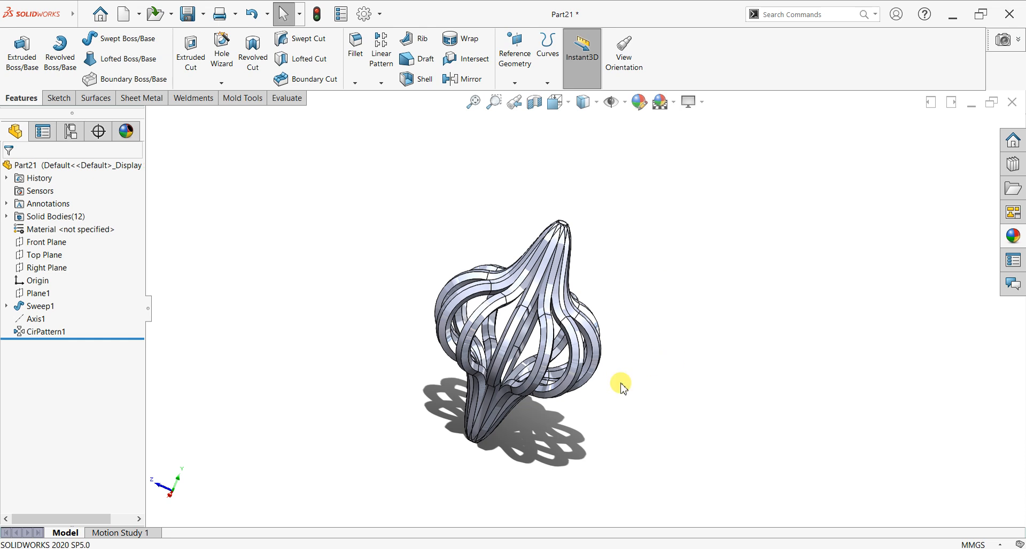
# - Apply a gold-coloured metal appearance to the whole part in an angled corner view
pyautogui.press('space')
pyautogui.click(521, 352)
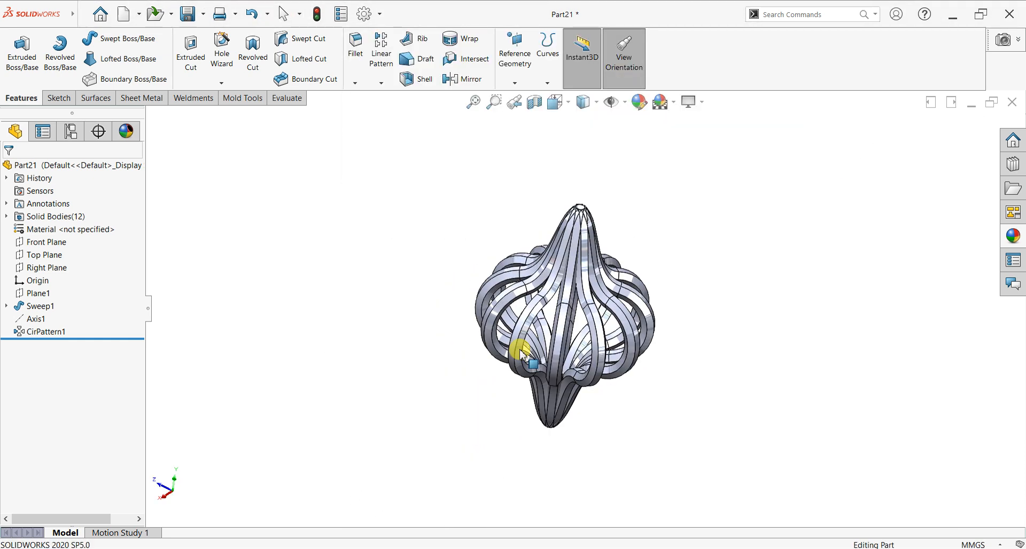
pyautogui.scroll(-2, 709, 324)
pyautogui.scroll(-1, 470, 351)
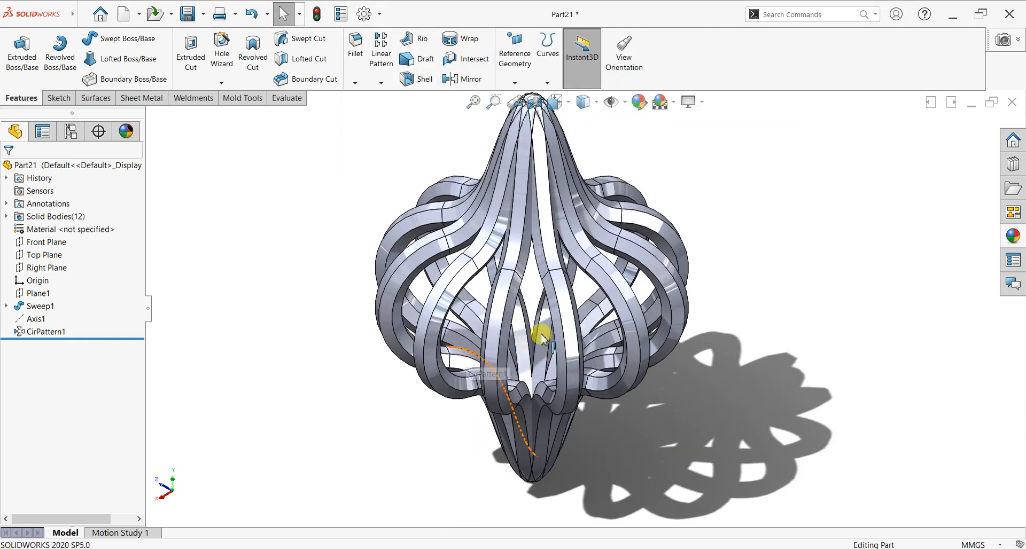
pyautogui.scroll(2, 470, 351)
pyautogui.scroll(1, 650, 170)
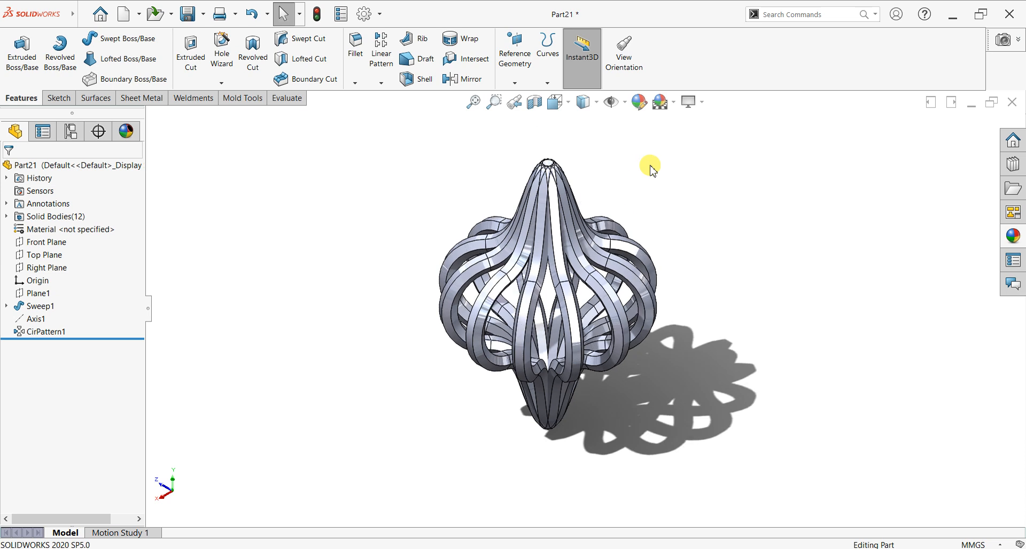
pyautogui.click(1009, 233)
pyautogui.scroll(5, 1003, 342)
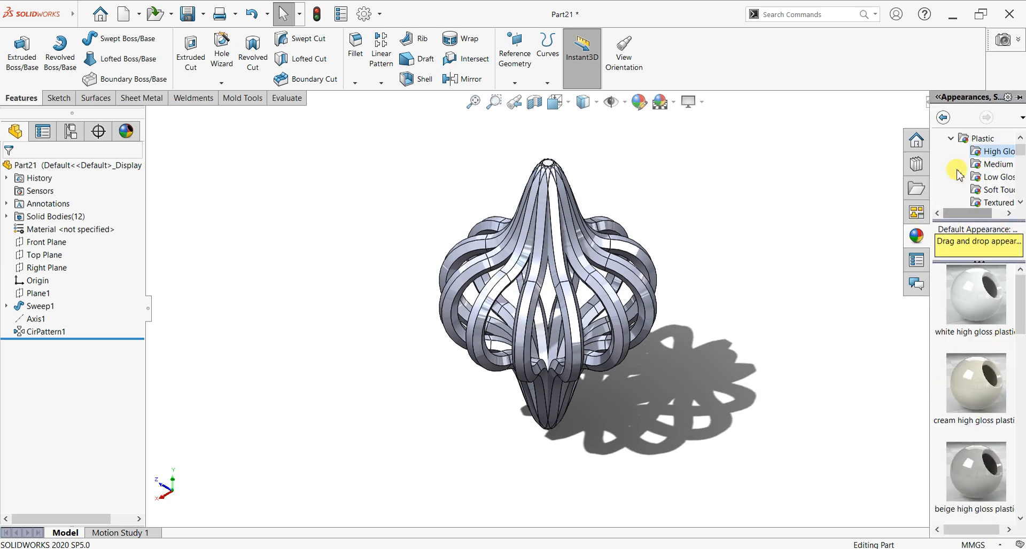
pyautogui.click(951, 139)
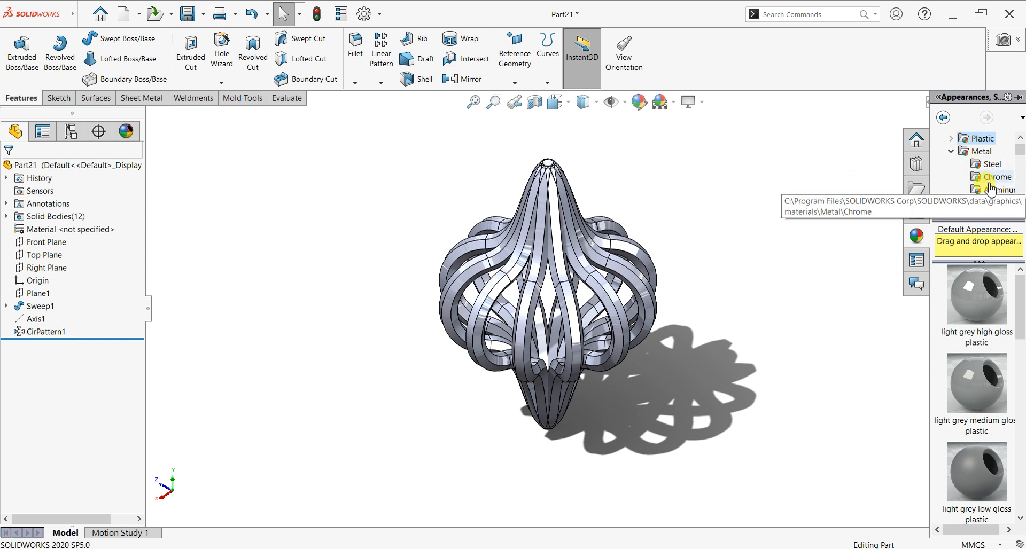
pyautogui.scroll(-1, 989, 188)
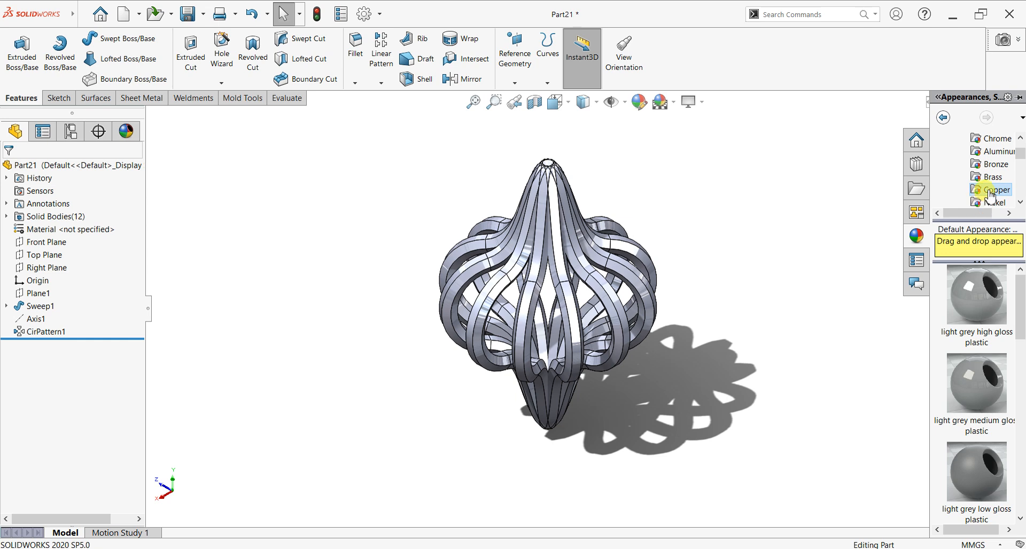
pyautogui.click(989, 192)
pyautogui.moveTo(976, 297); pyautogui.dragTo(609, 287)
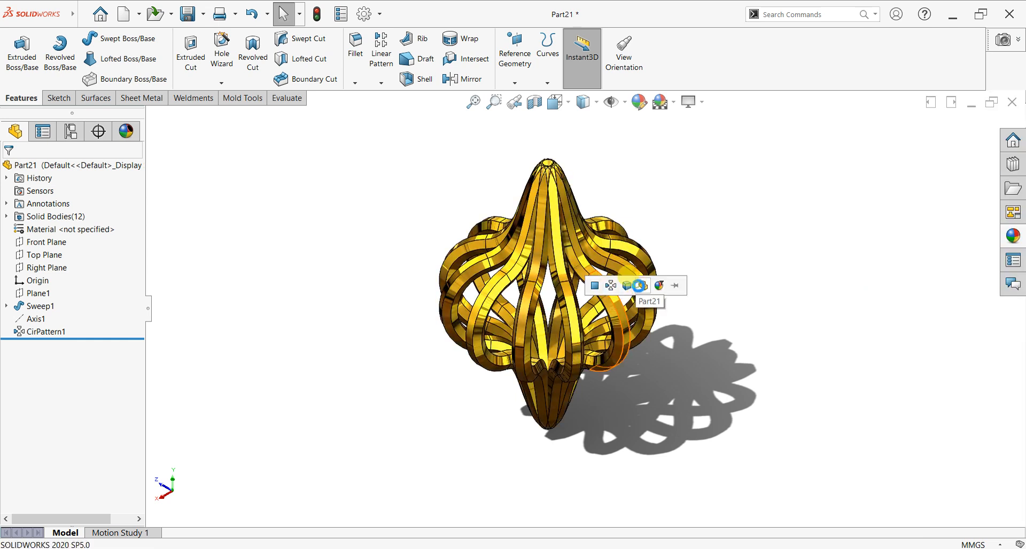
# - Display the gold ornament shaded without its edge lines
pyautogui.click(641, 286)
pyautogui.click(587, 101)
pyautogui.click(583, 142)
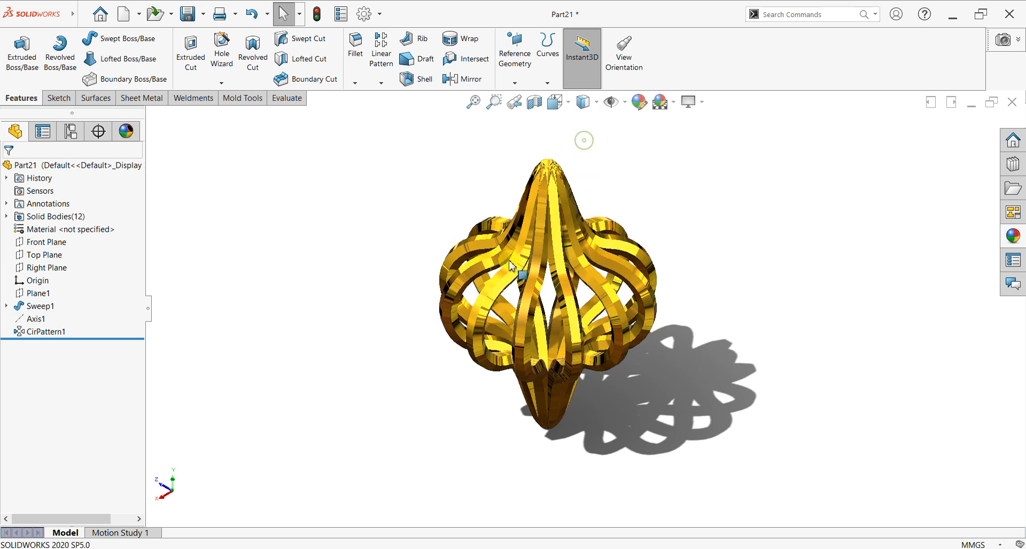
# - Examine the gold ornament from above, below and several sides, zooming in on the ribs, and finish in an angled corner view
pyautogui.scroll(-2, 516, 235)
pyautogui.click(681, 484)
pyautogui.moveTo(682, 484); pyautogui.dragTo(671, 140, button='middle')
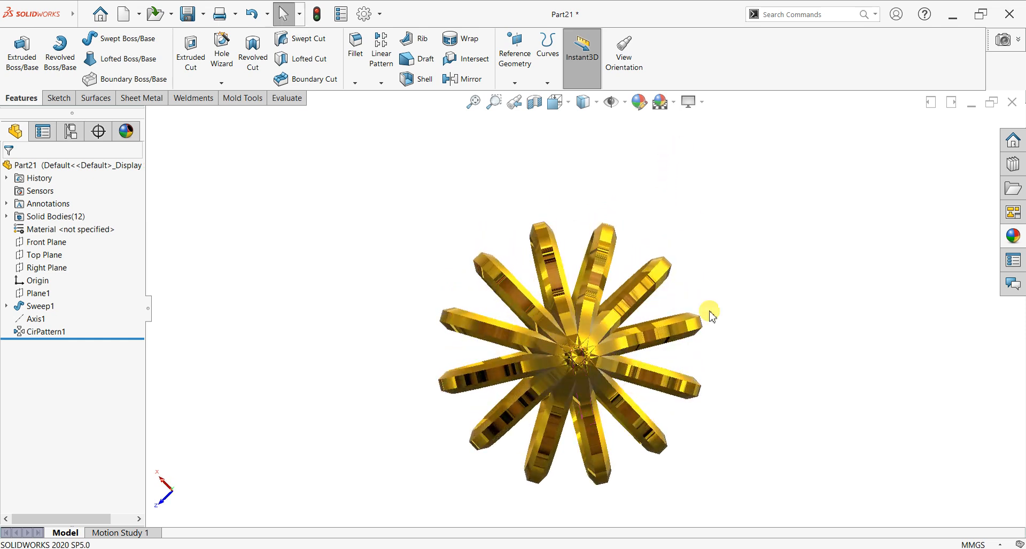
pyautogui.moveTo(717, 385); pyautogui.dragTo(472, 189, button='middle')
pyautogui.scroll(3, 564, 380)
pyautogui.scroll(-1, 579, 444)
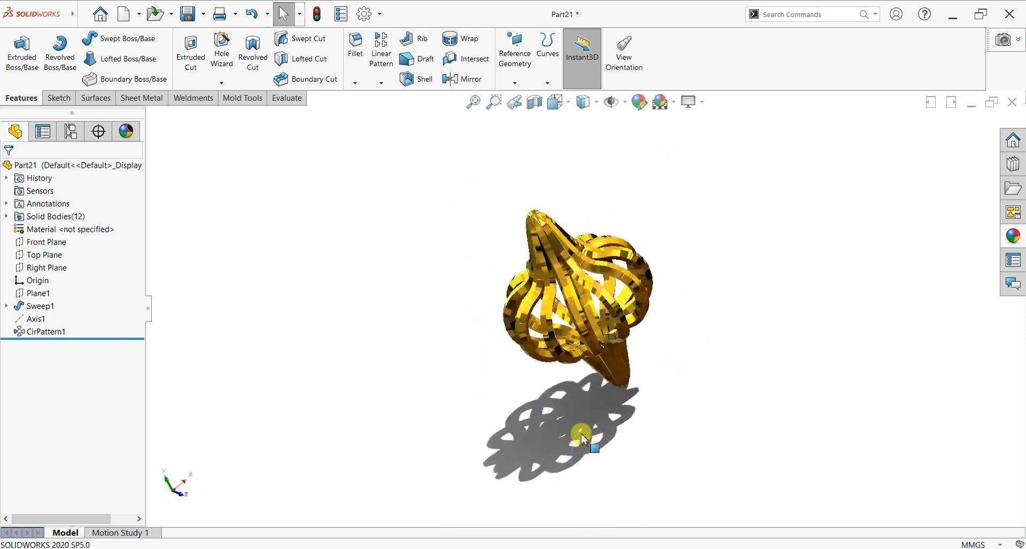
pyautogui.scroll(-3, 605, 295)
pyautogui.moveTo(645, 401); pyautogui.dragTo(753, 268, button='middle')
pyautogui.scroll(2, 724, 276)
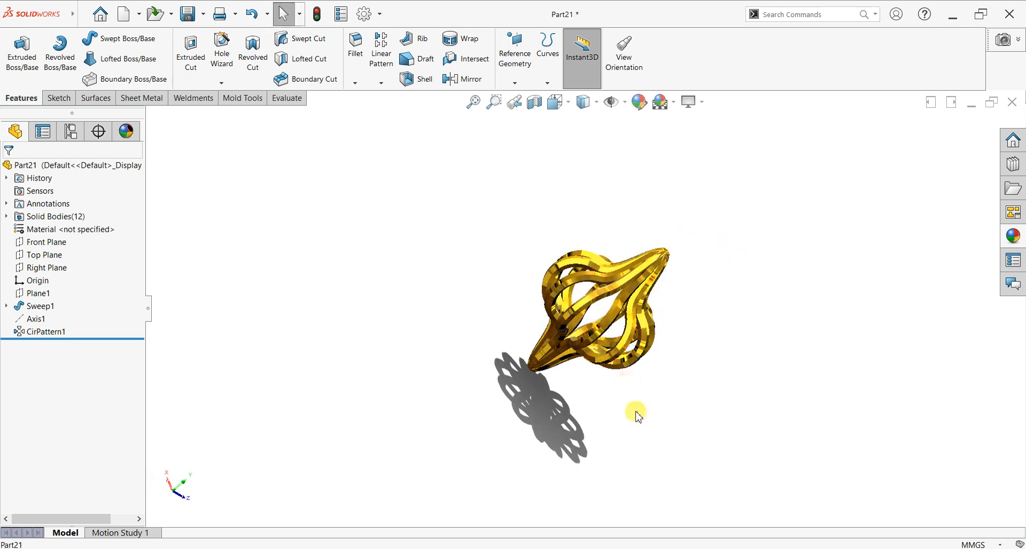
pyautogui.moveTo(618, 345); pyautogui.dragTo(636, 224, button='middle')
pyautogui.scroll(-3, 609, 358)
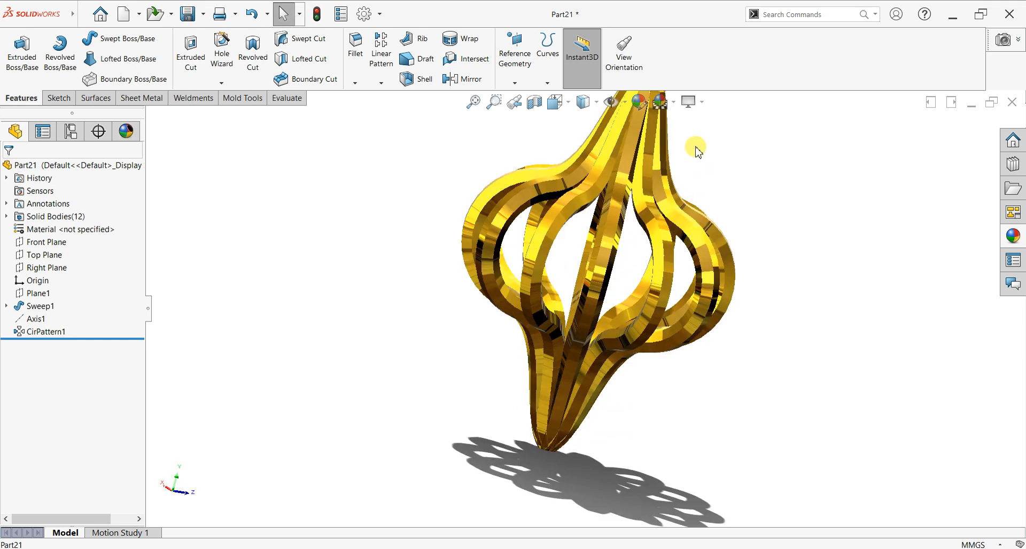
pyautogui.scroll(2, 704, 172)
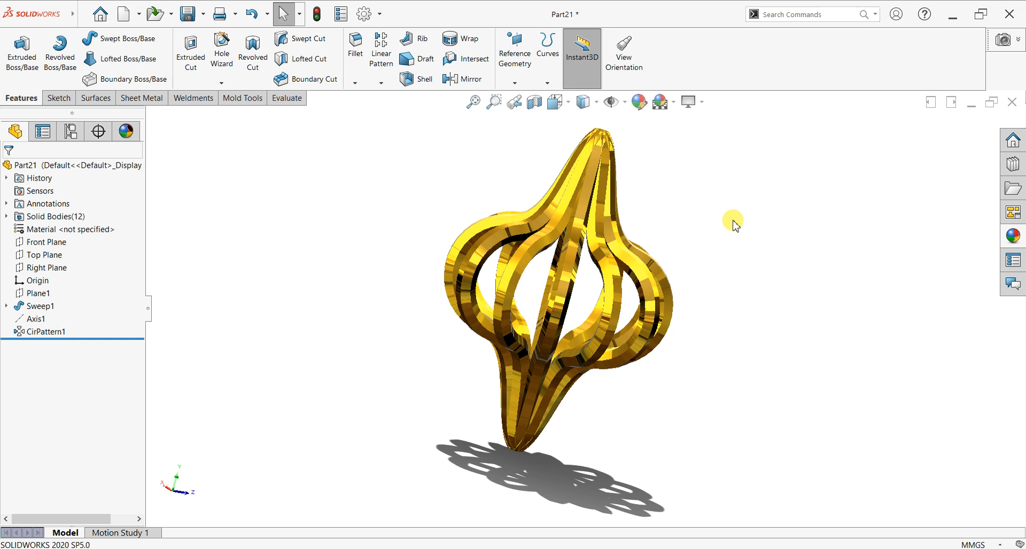
pyautogui.press('space')
pyautogui.click(445, 298)
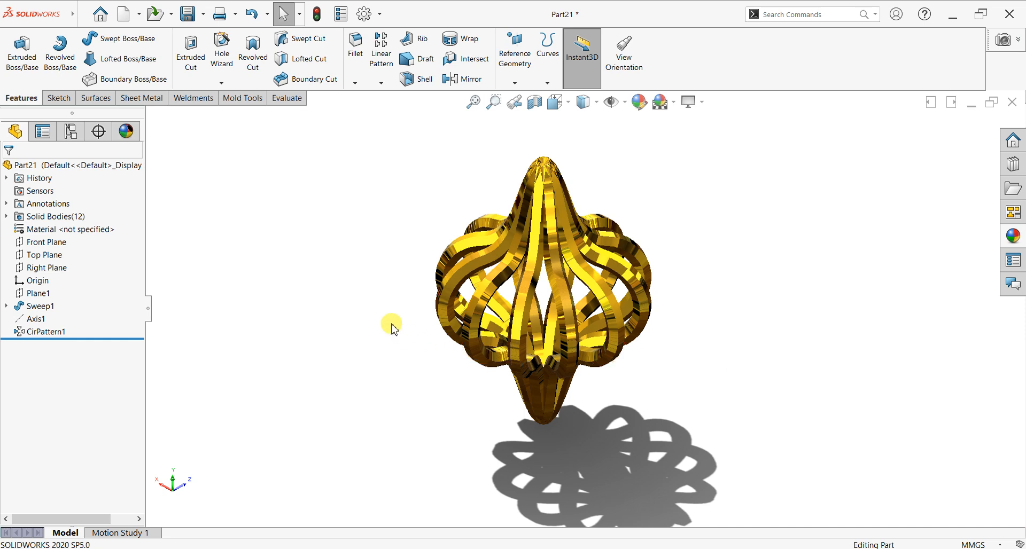
pyautogui.click(786, 14)
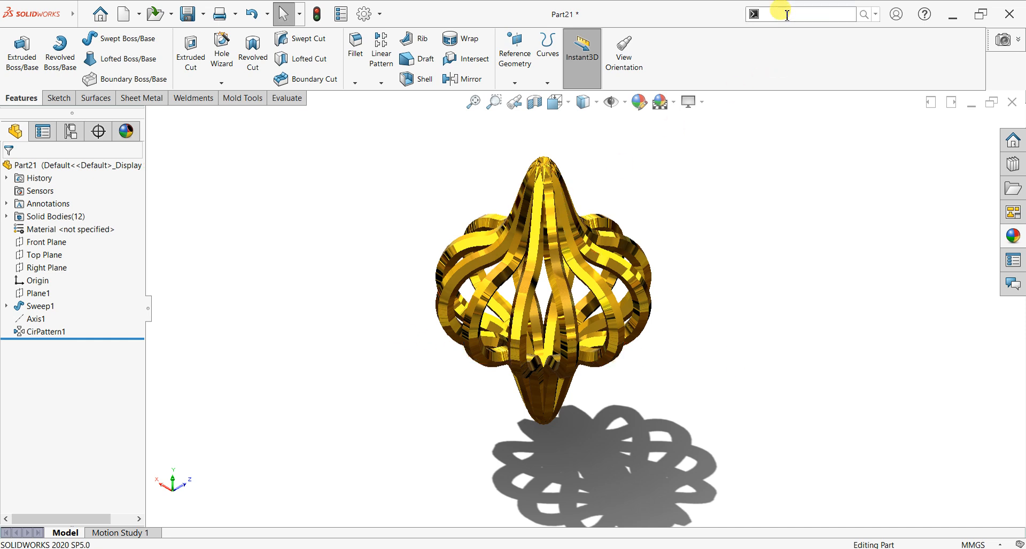
pyautogui.write('twist')
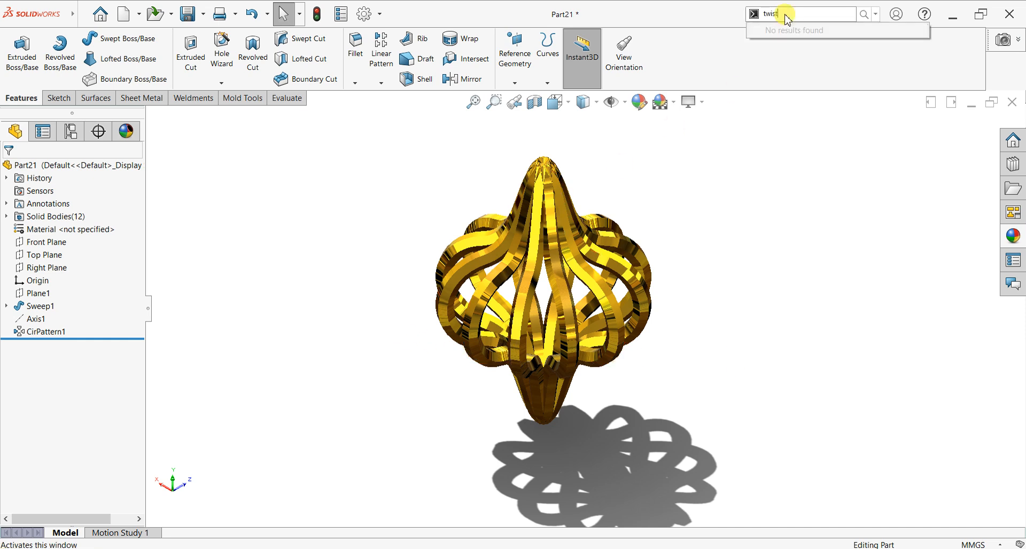
pyautogui.press('Return')
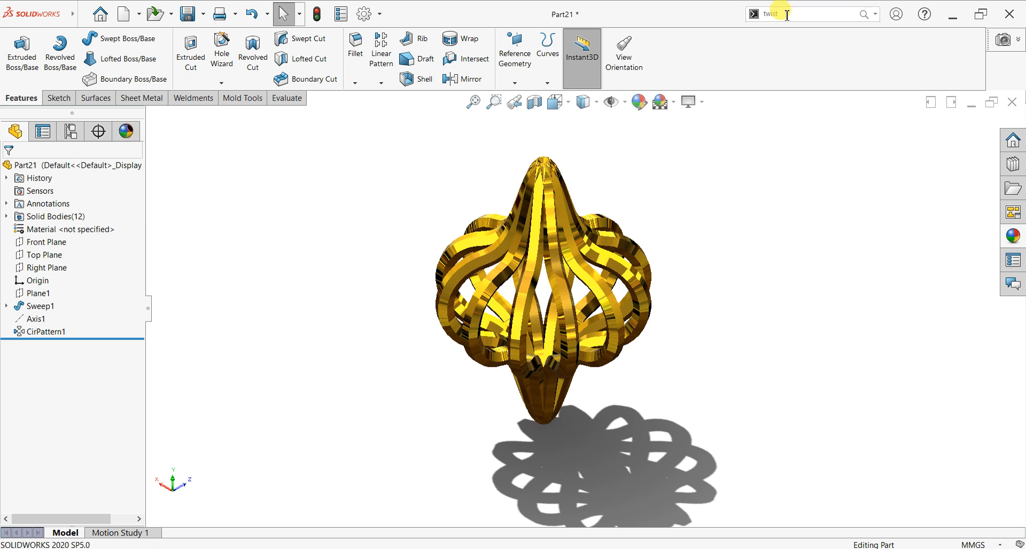
# - Search the commands for Flex and start it on all twelve bodies with the twisting option
pyautogui.click(864, 17)
pyautogui.write('flex')
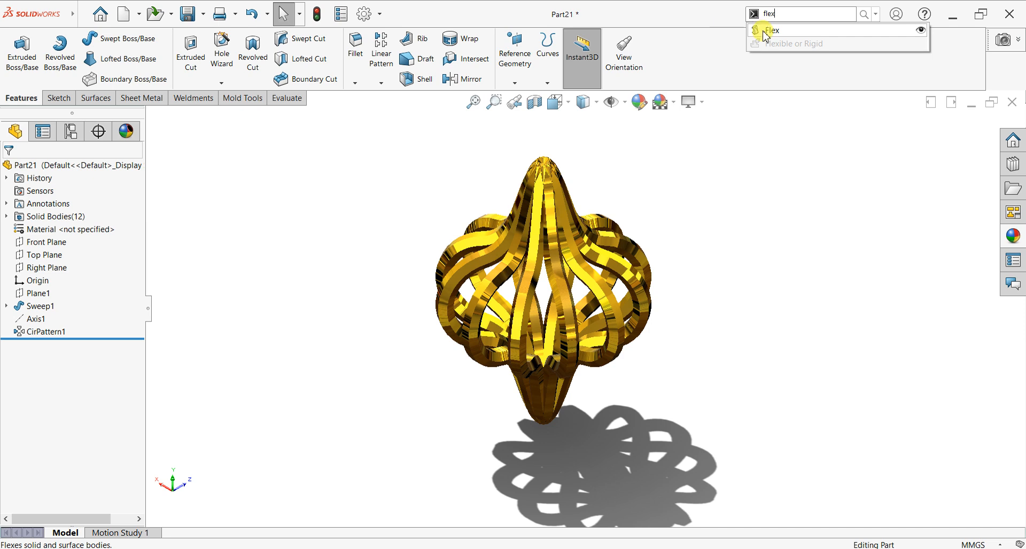
pyautogui.click(764, 32)
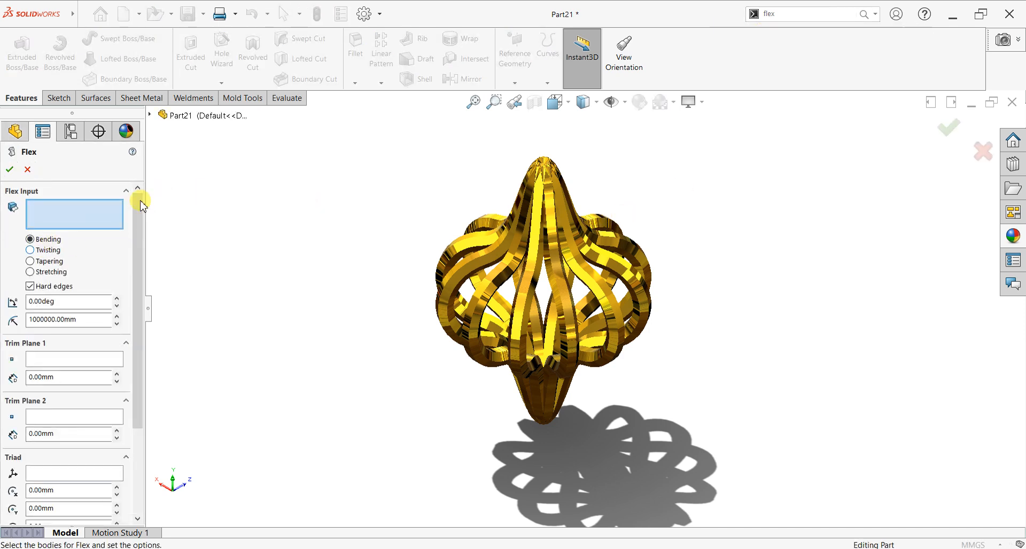
pyautogui.moveTo(342, 112); pyautogui.dragTo(716, 474)
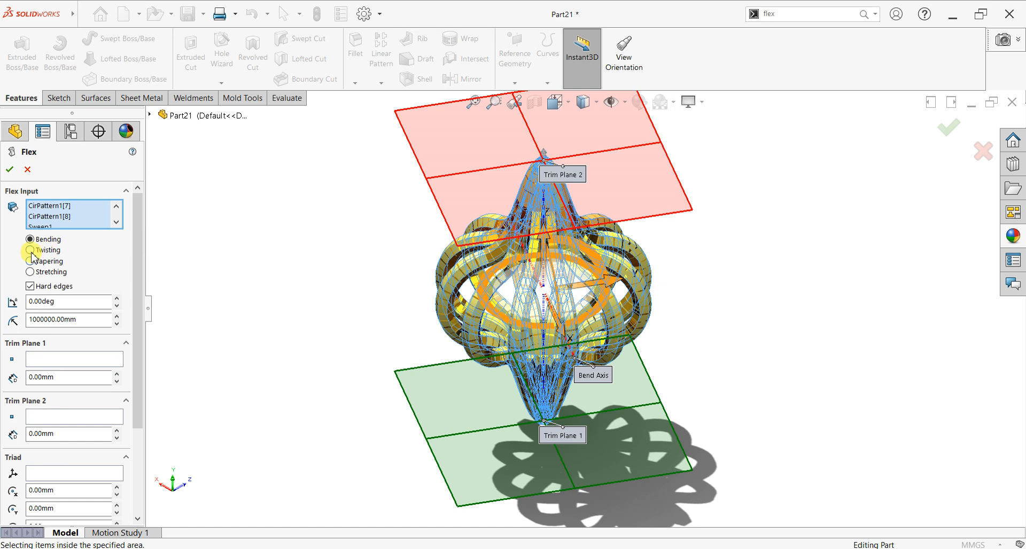
pyautogui.click(31, 252)
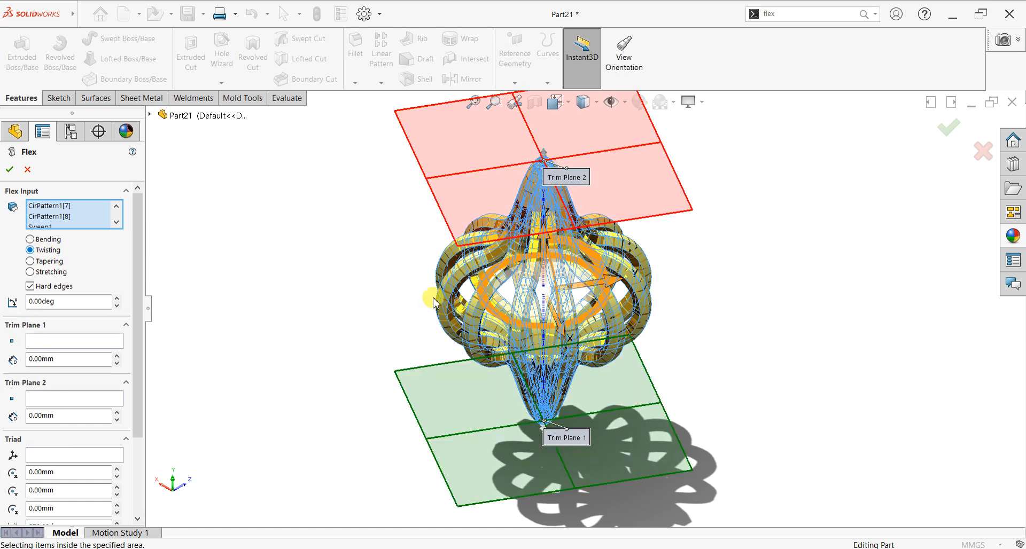
# - Enter the twist angle for the flexed bodies and create the Flex feature
pyautogui.scroll(1, 437, 301)
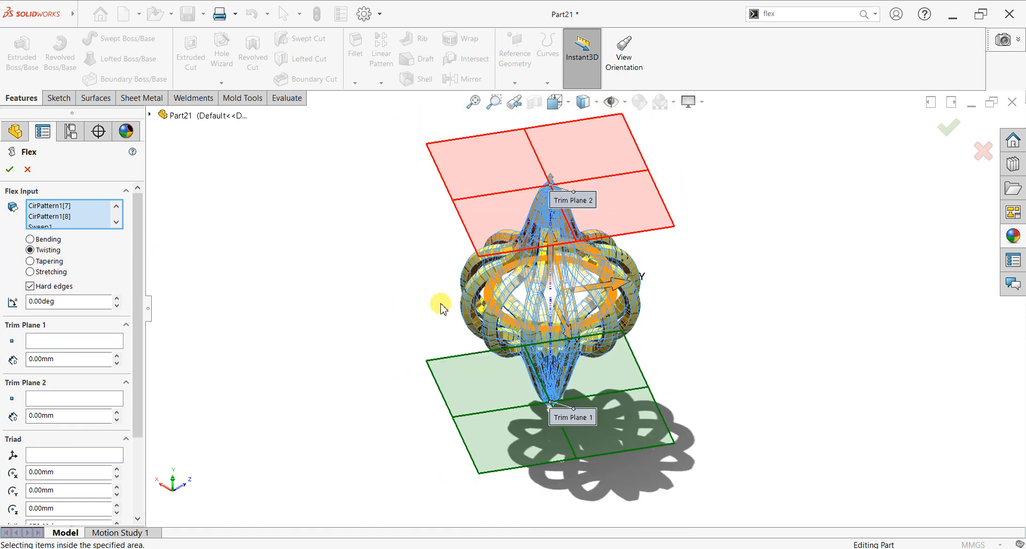
pyautogui.doubleClick(68, 302)
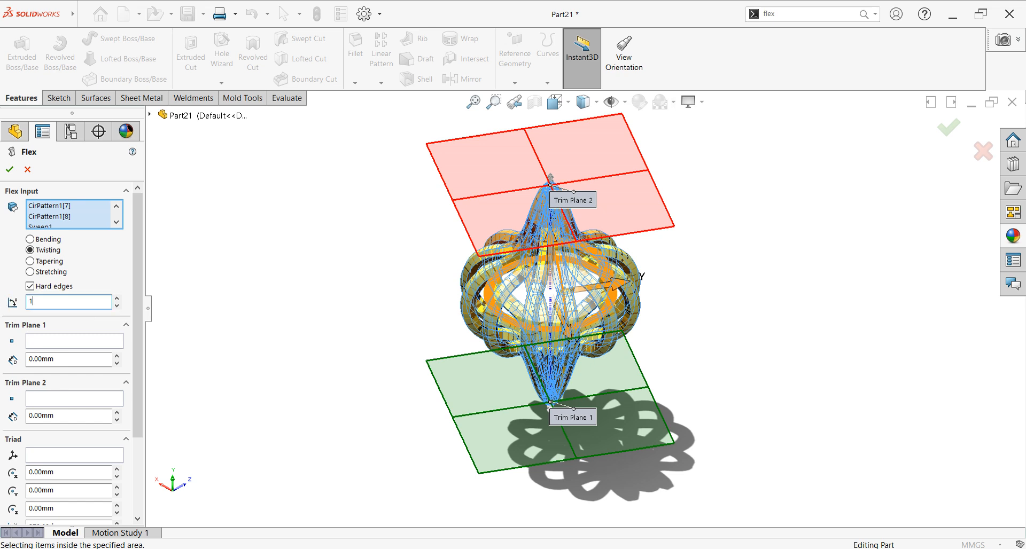
pyautogui.press('Return')
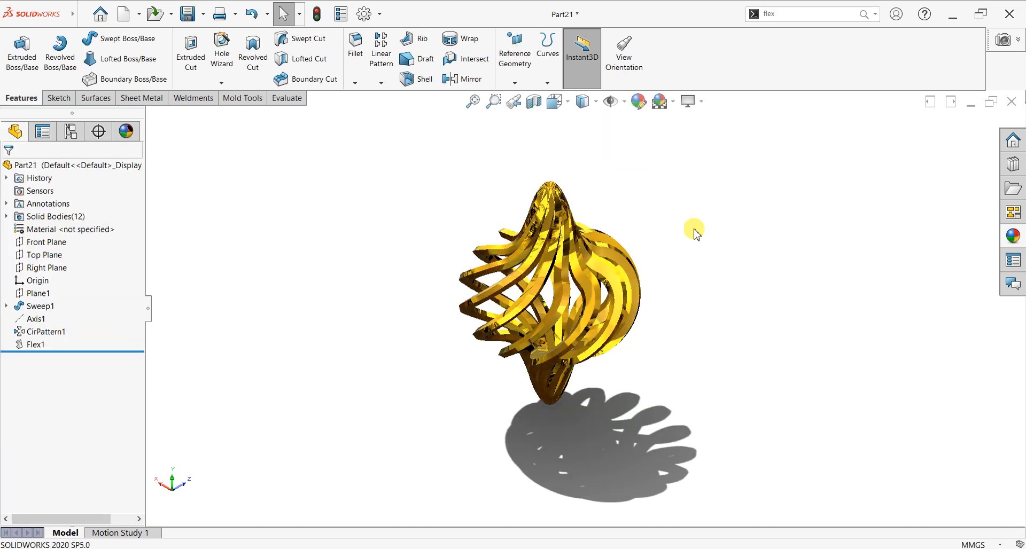
# - Turn off shadows in shaded mode for the twisted ornament
pyautogui.scroll(1, 661, 318)
pyautogui.moveTo(649, 291); pyautogui.dragTo(755, 306, button='middle')
pyautogui.click(690, 101)
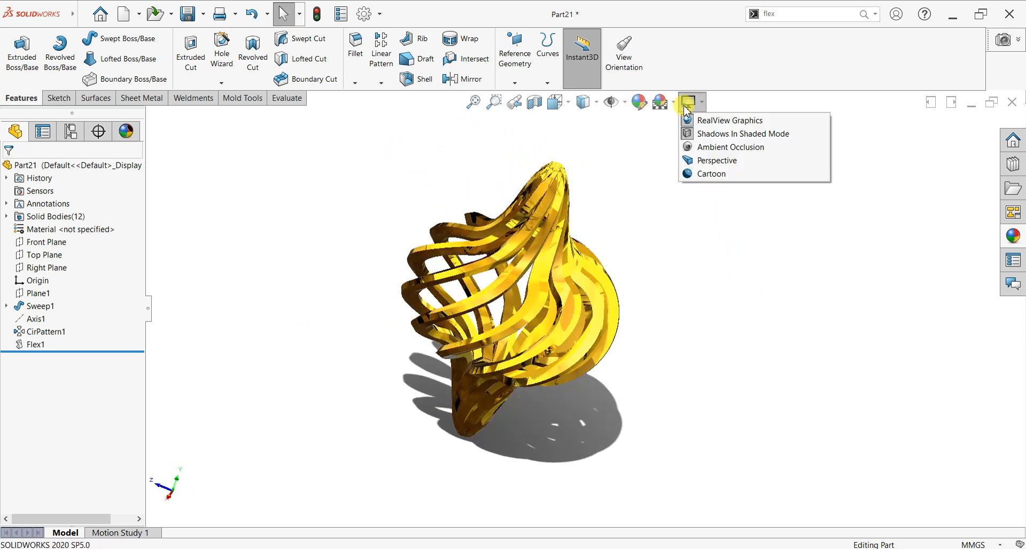
pyautogui.click(693, 132)
# - Examine the twisted cage ornament up close from several angles
pyautogui.moveTo(679, 396)
pyautogui.mouseDown(button='middle')
pyautogui.moveTo(632, 305)
pyautogui.moveTo(512, 203)
pyautogui.moveTo(453, 129)
pyautogui.moveTo(440, 145)
pyautogui.mouseUp(button='middle')
pyautogui.scroll(-3, 556, 342)
pyautogui.moveTo(519, 172); pyautogui.dragTo(605, 224, button='middle')
pyautogui.moveTo(463, 166); pyautogui.dragTo(570, 521, button='middle')
pyautogui.moveTo(619, 487); pyautogui.dragTo(550, 486, button='middle')
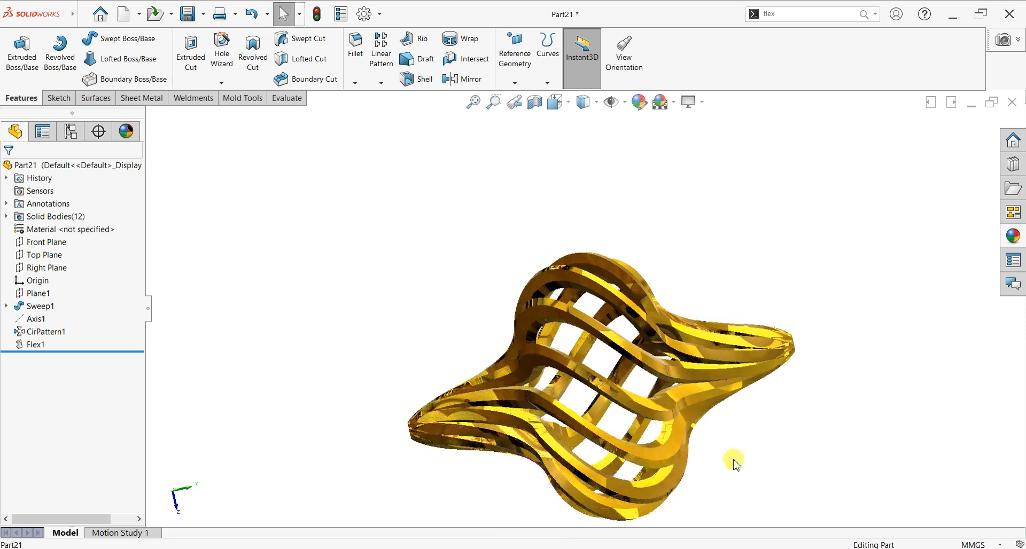